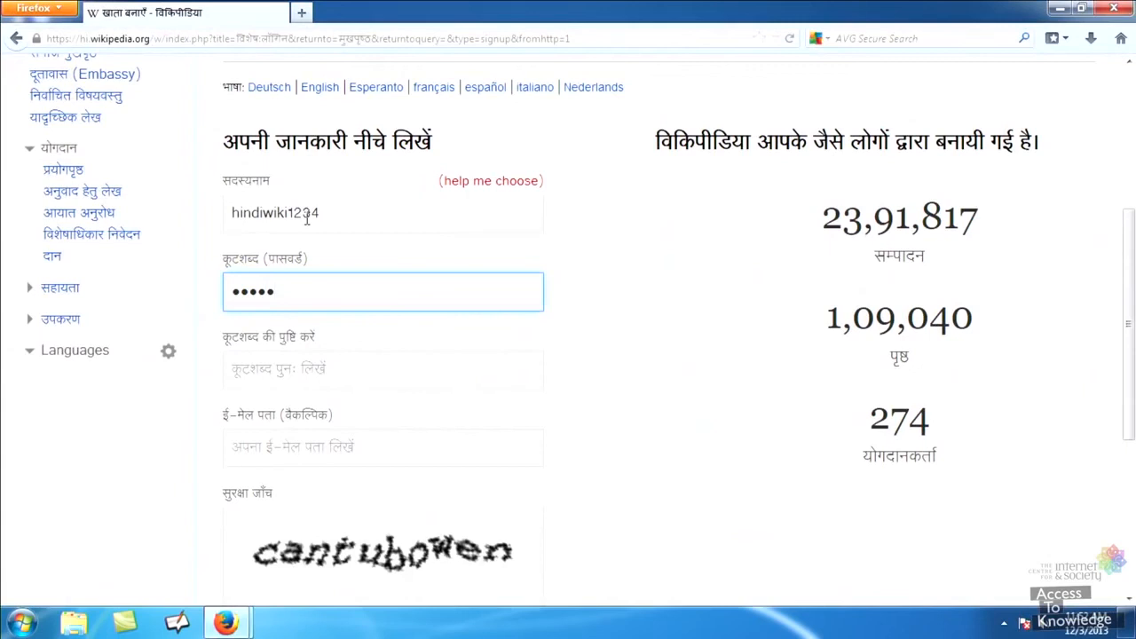
# Advance the sign-up form to the password confirmation field.
pyautogui.press('Tab')
# Enter the password confirmation, an e-mail address and the captcha answer.
pyautogui.write('123456')
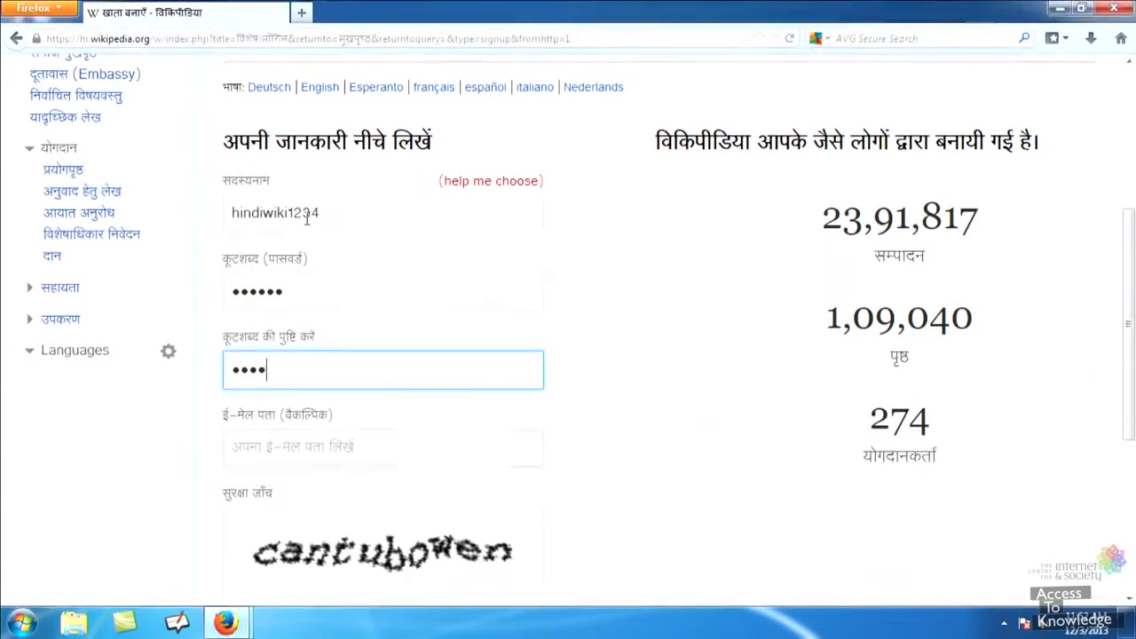
pyautogui.press('Tab')
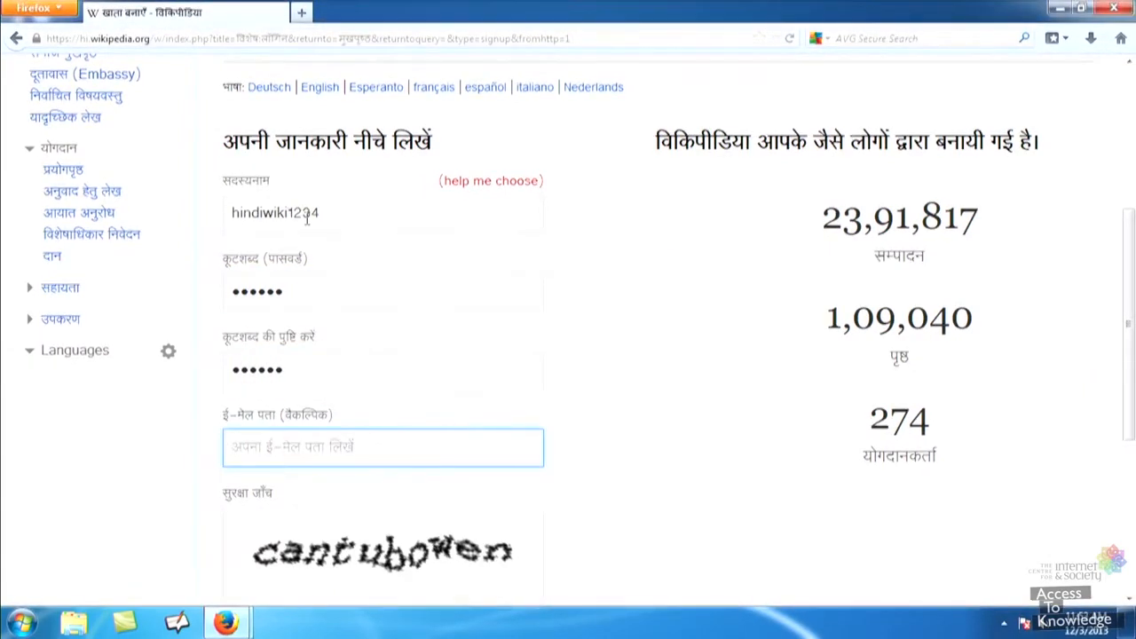
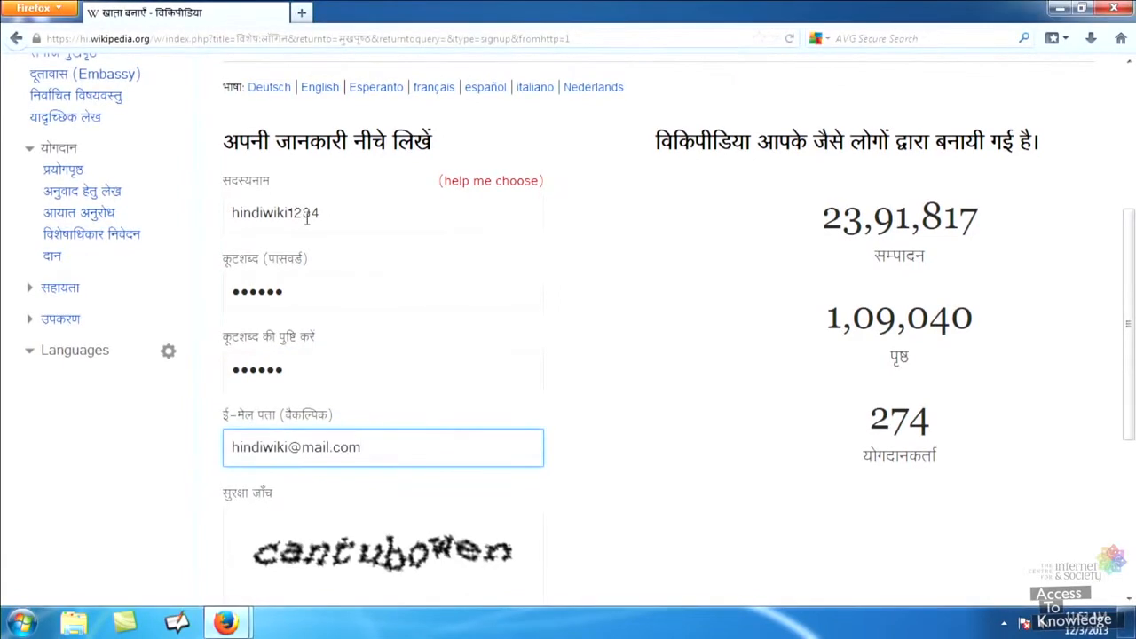
pyautogui.press('Tab')
pyautogui.write('cantu')
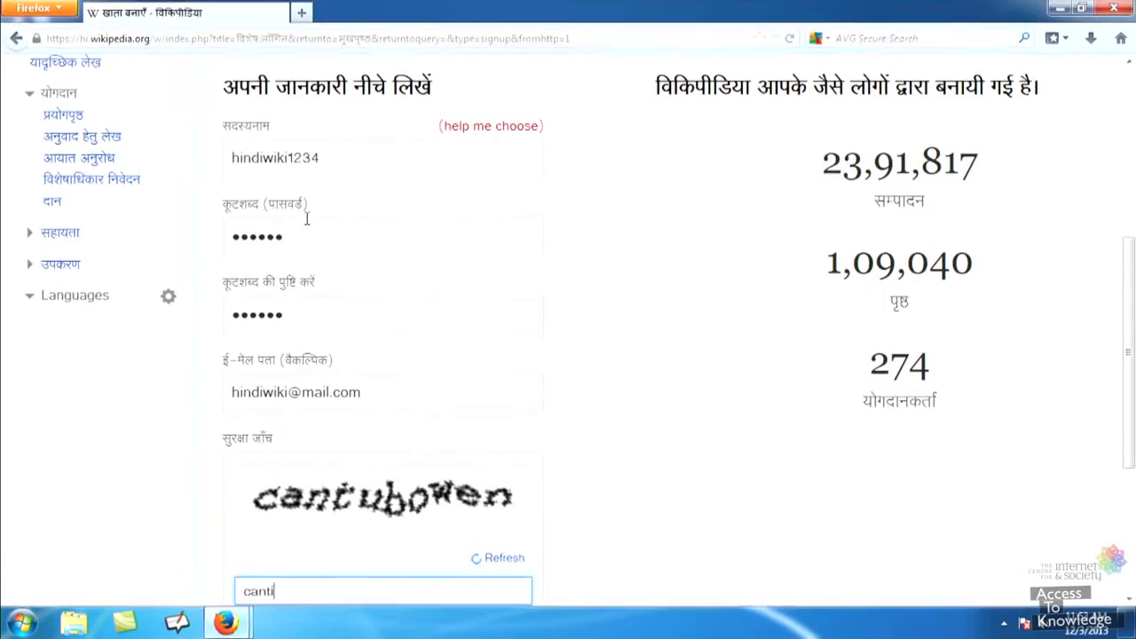
pyautogui.write('bowen')
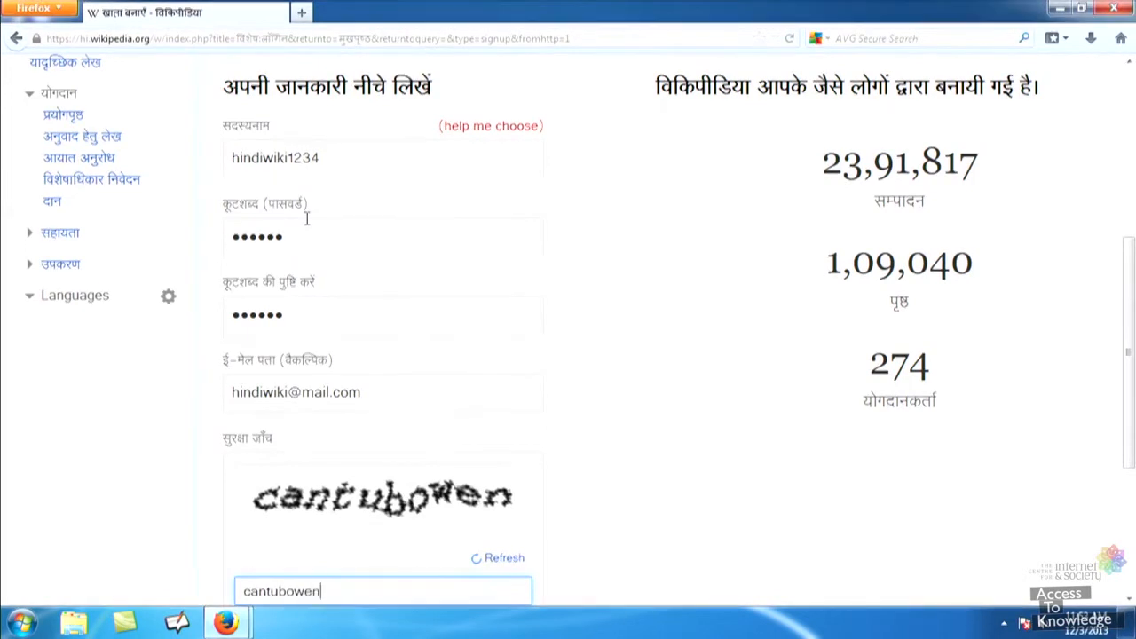
pyautogui.press('Tab')
# Submit the sign-up form to create the new account.
pyautogui.click(306, 218)
pyautogui.click(378, 579)
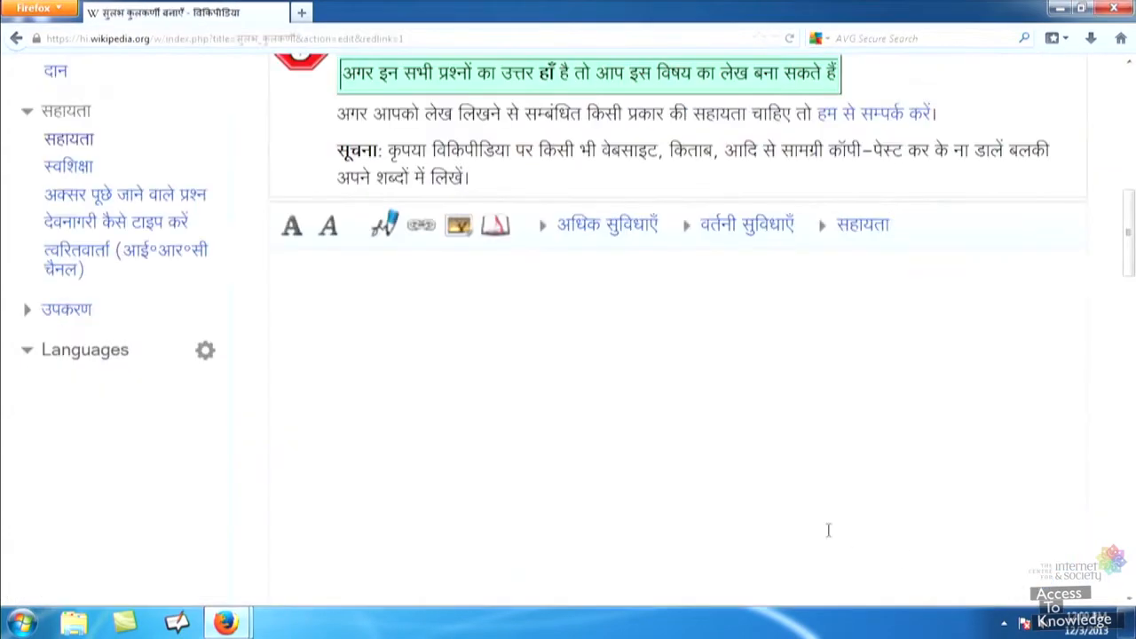
pyautogui.click(605, 457)
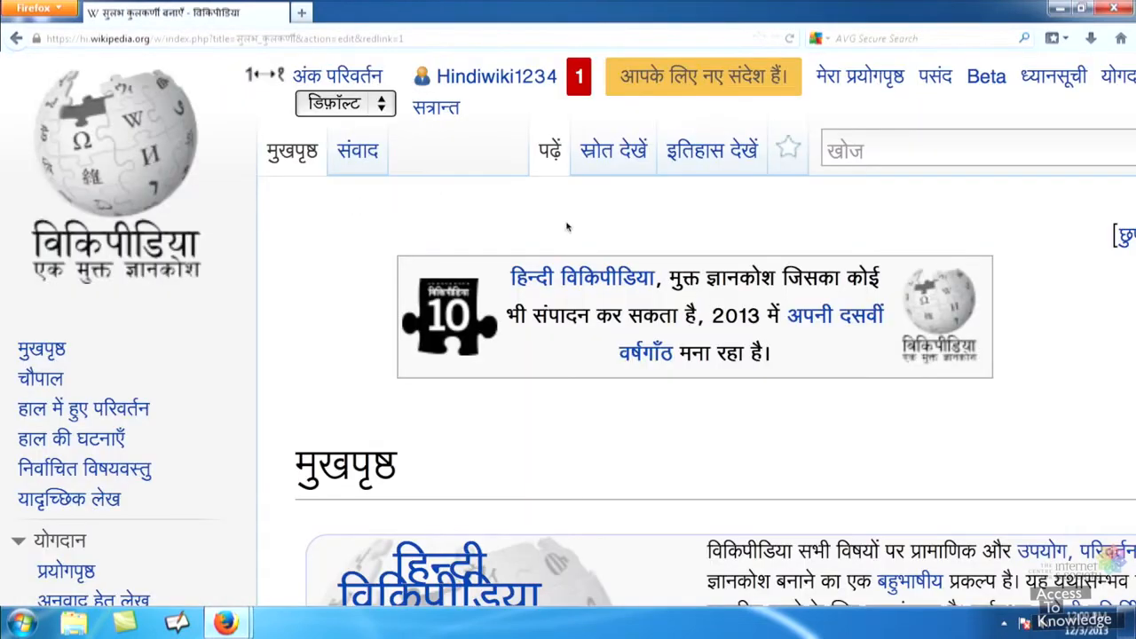
# Open the new user page and read through the welcome message on the talk page.
pyautogui.click(494, 78)
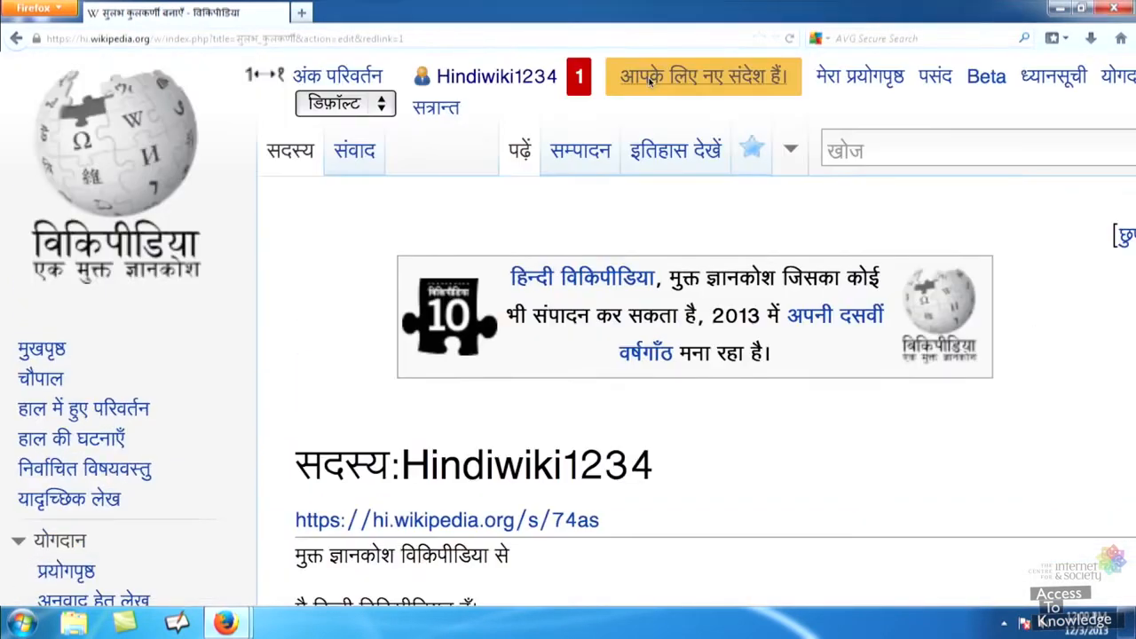
pyautogui.click(651, 78)
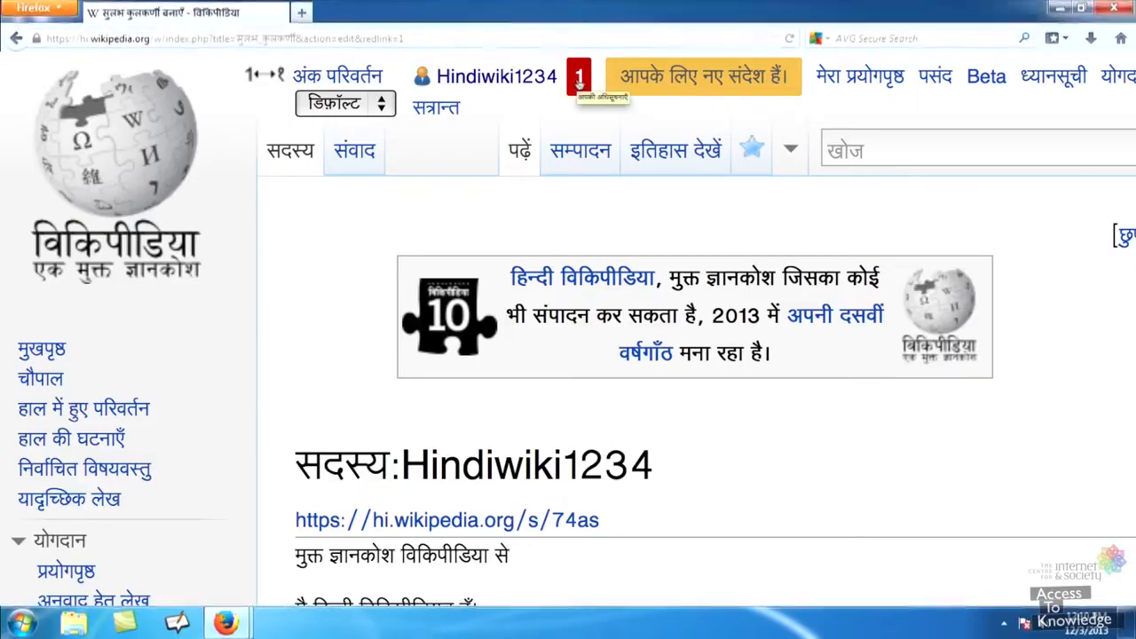
pyautogui.scroll(-10, 651, 82)
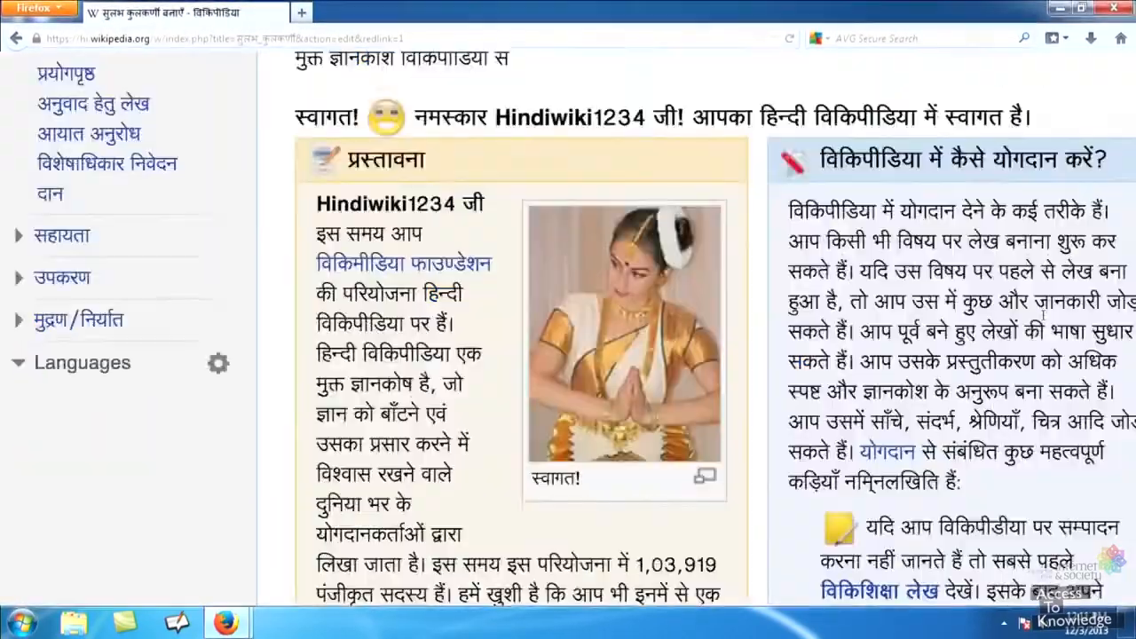
pyautogui.scroll(-5, 1045, 319)
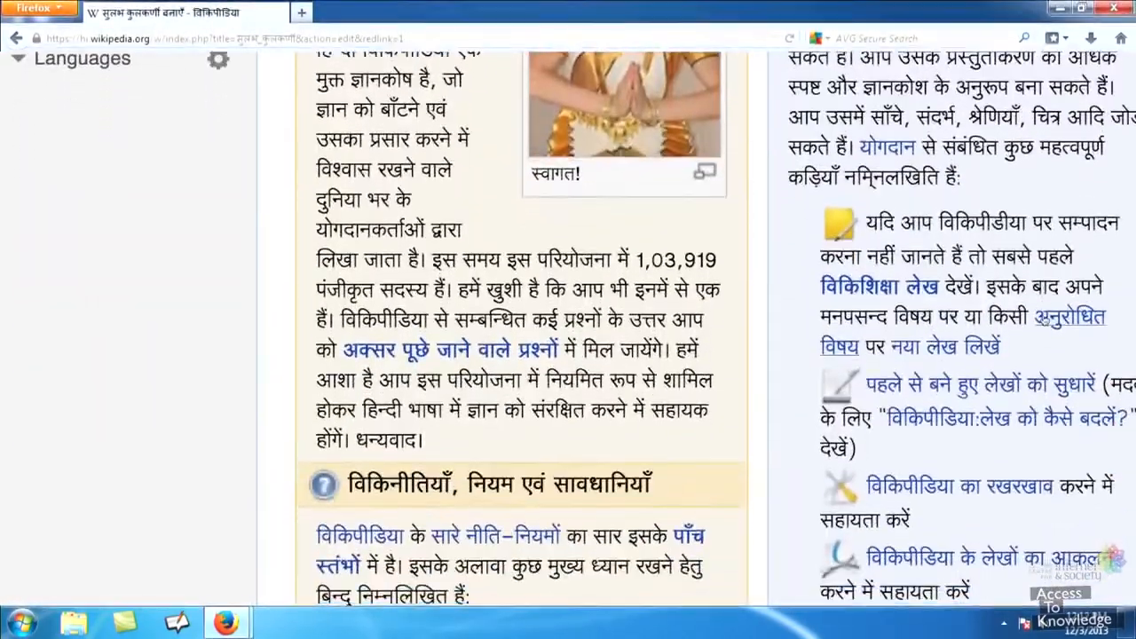
pyautogui.scroll(-6, 1045, 319)
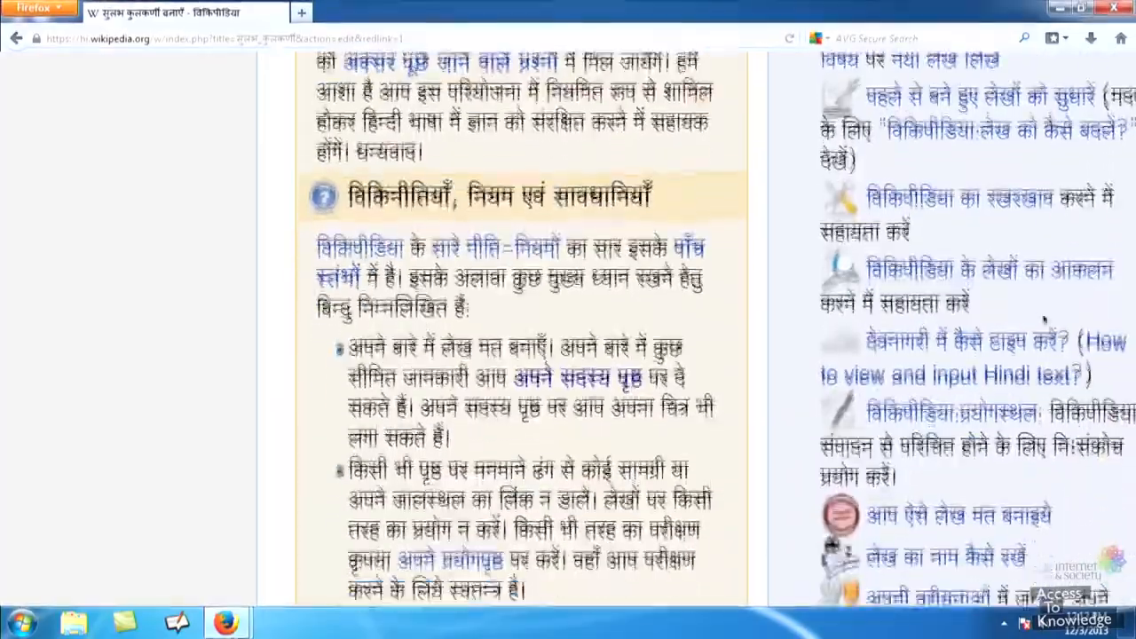
pyautogui.scroll(-3, 1045, 323)
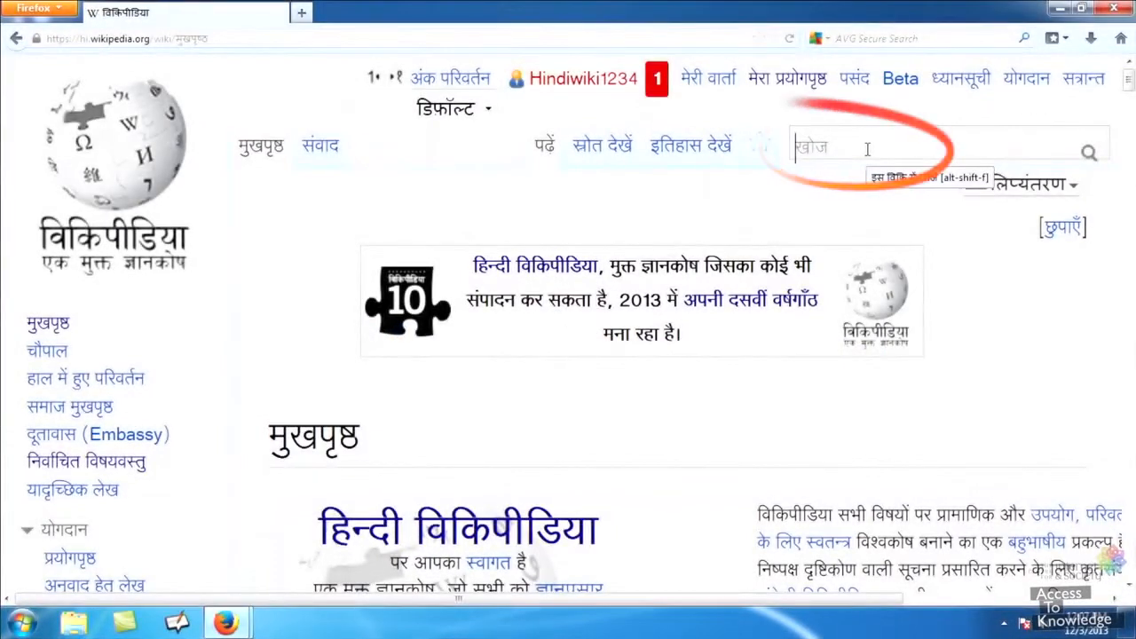
# Search for सुलभ कुलकर्णी and follow the red link to create that missing article.
pyautogui.click(867, 149)
pyautogui.write('सुलभ कुलकर्णी')
pyautogui.click(1090, 154)
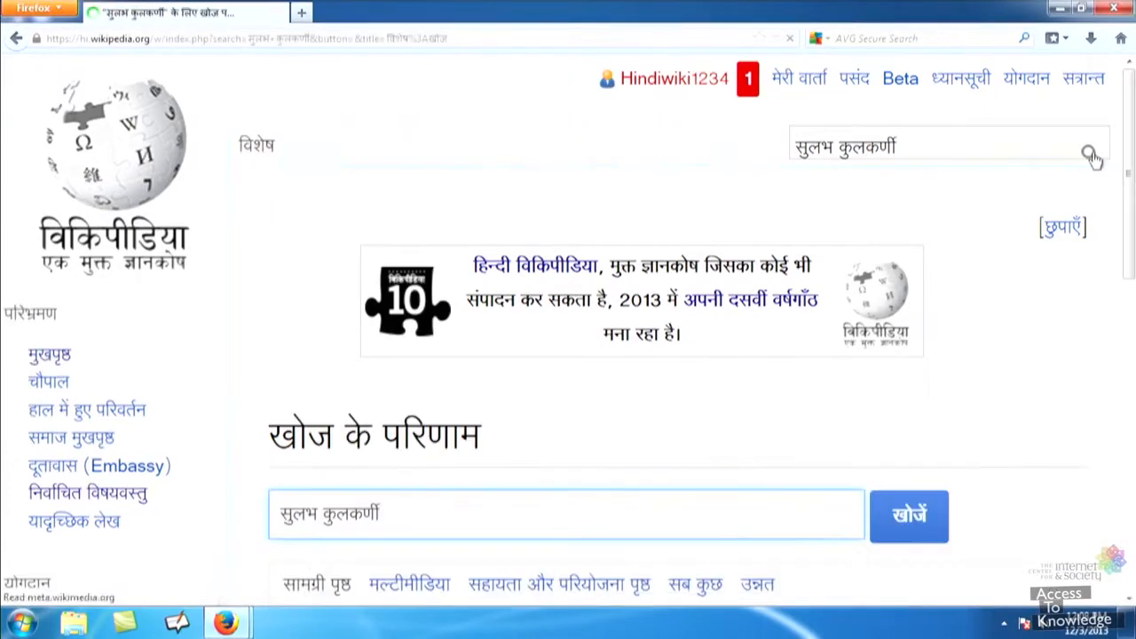
pyautogui.scroll(-4, 874, 440)
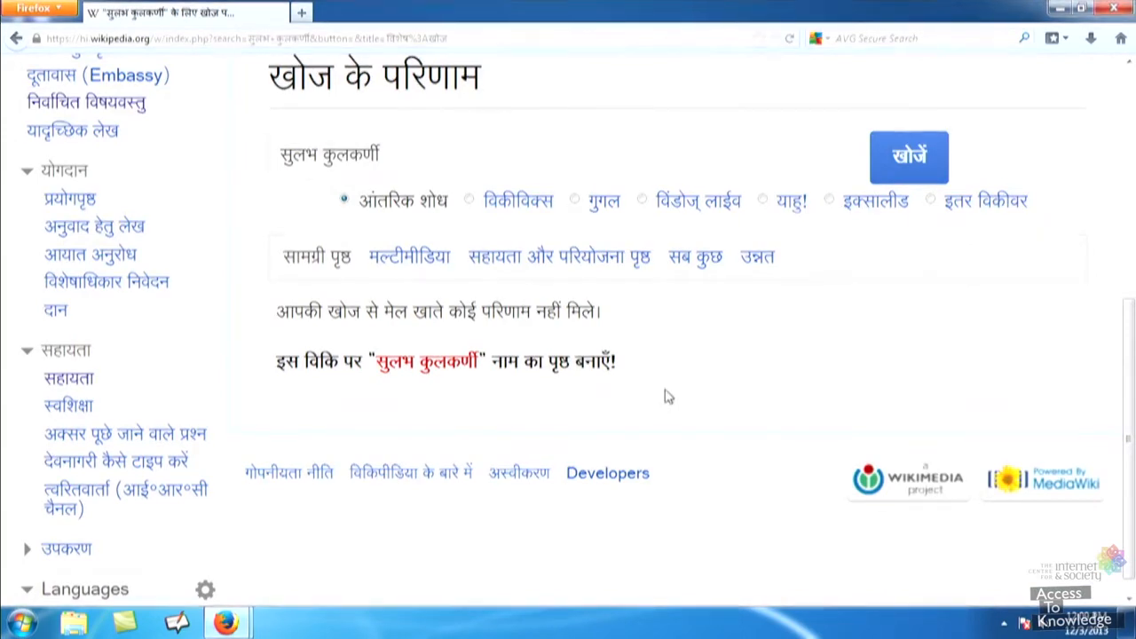
pyautogui.click(469, 373)
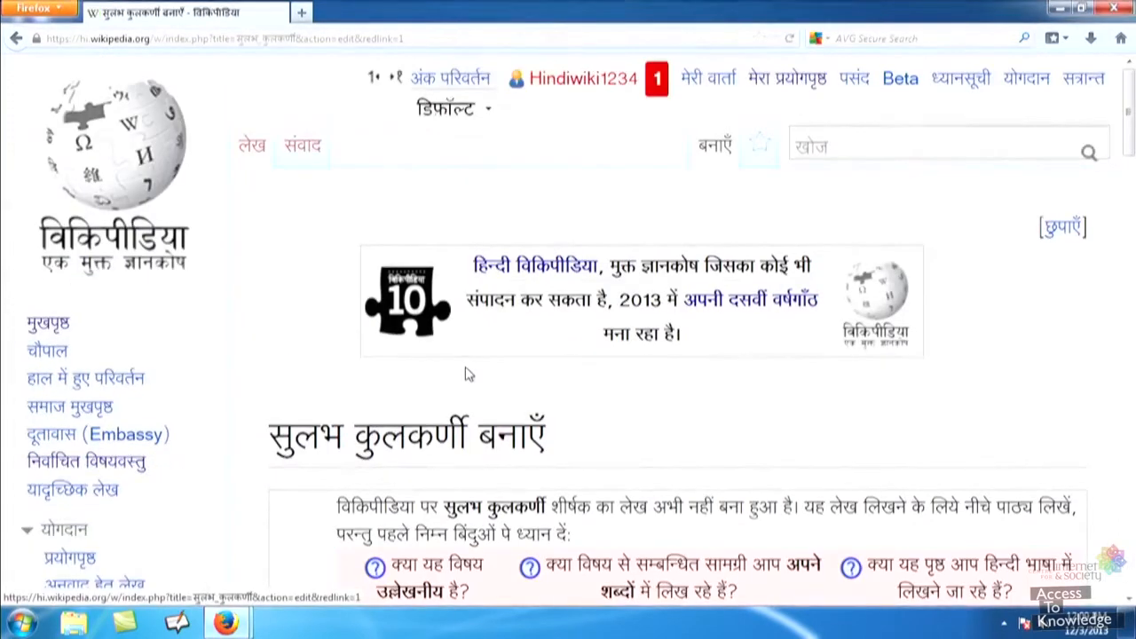
pyautogui.scroll(-10, 469, 374)
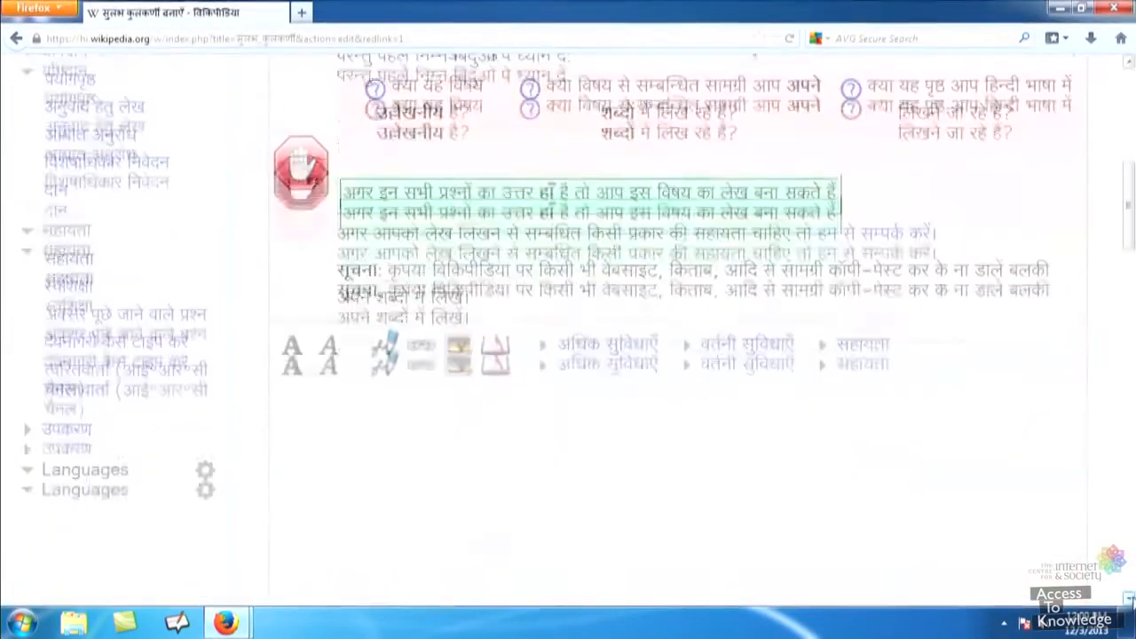
pyautogui.scroll(-3, 1129, 599)
# Type the opening sentence: सुलभ कुलकर्णी (जन्म १९४९), a scientist and professor at IISER Pune.
pyautogui.click(605, 458)
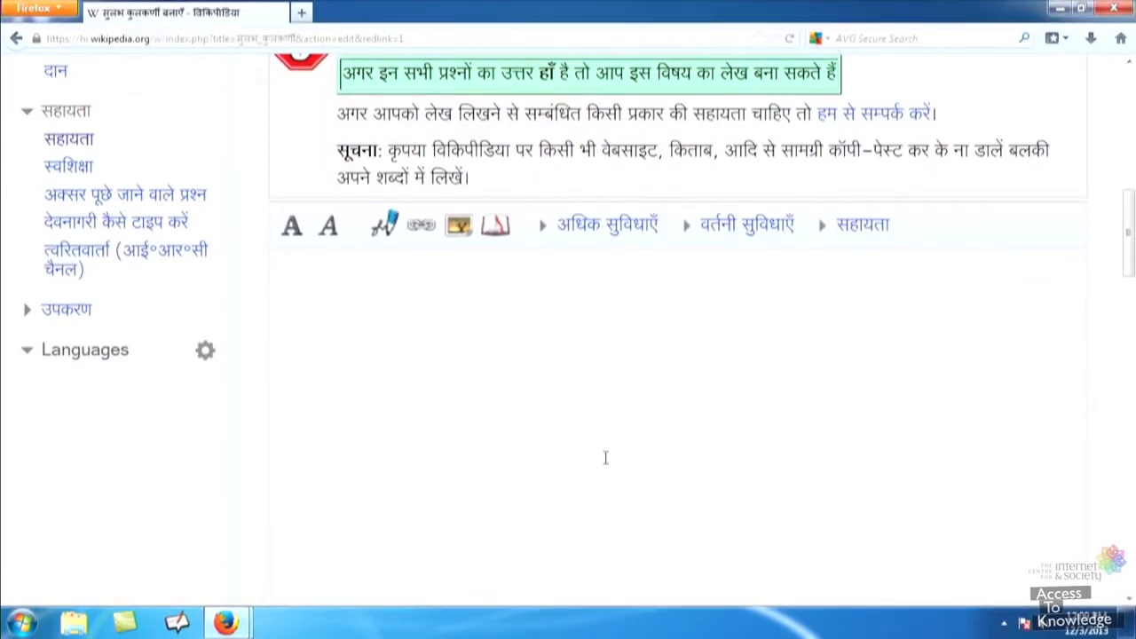
pyautogui.write('सुलभ कुलकर')
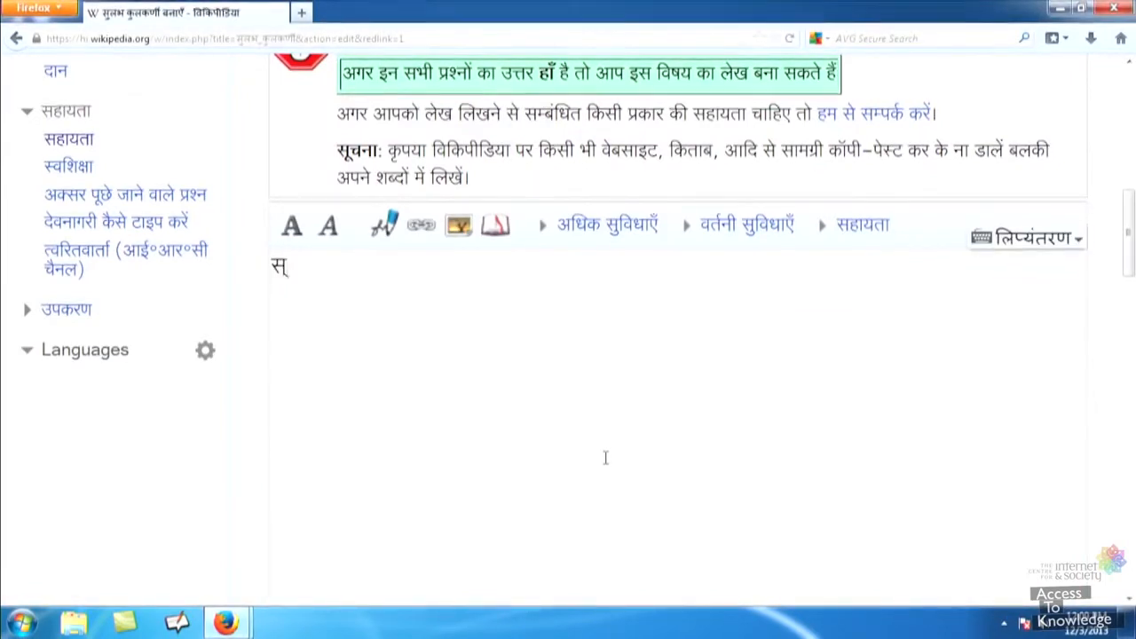
pyautogui.write('्णी')
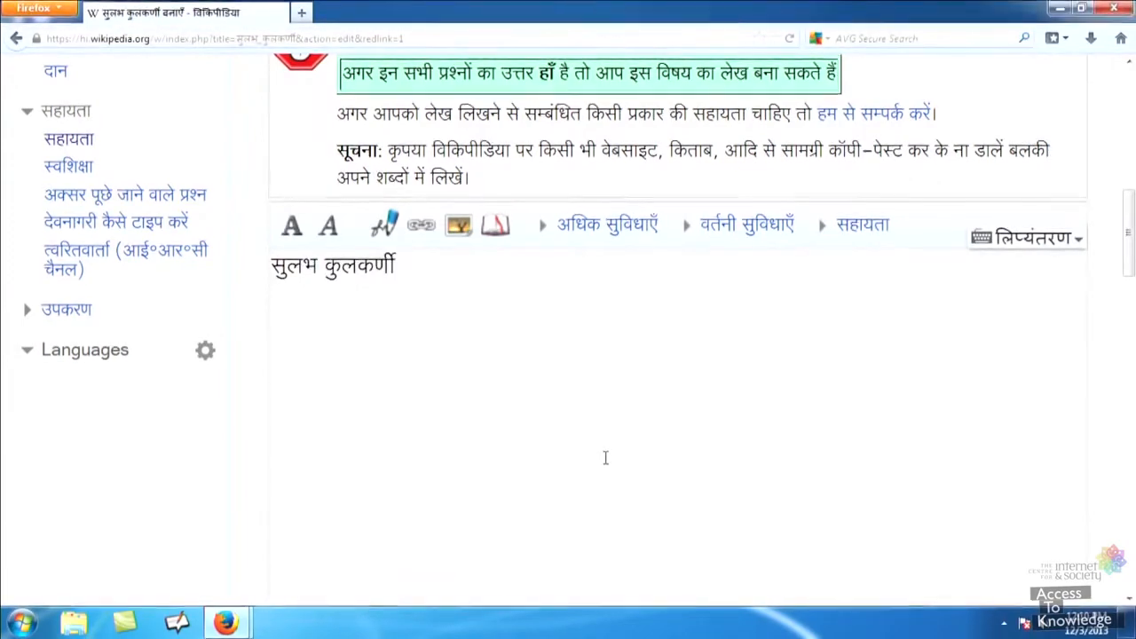
pyautogui.write(' (जन्म १९४९) एक प्र')
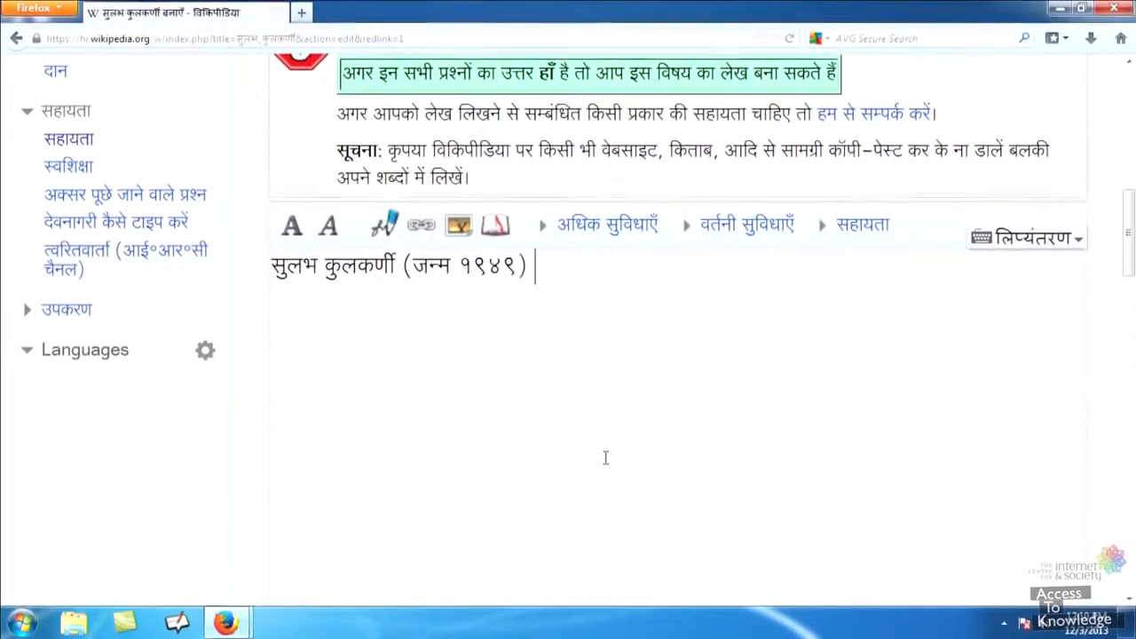
pyautogui.write('सिद्ध साइन्टिस्ट और इन्')
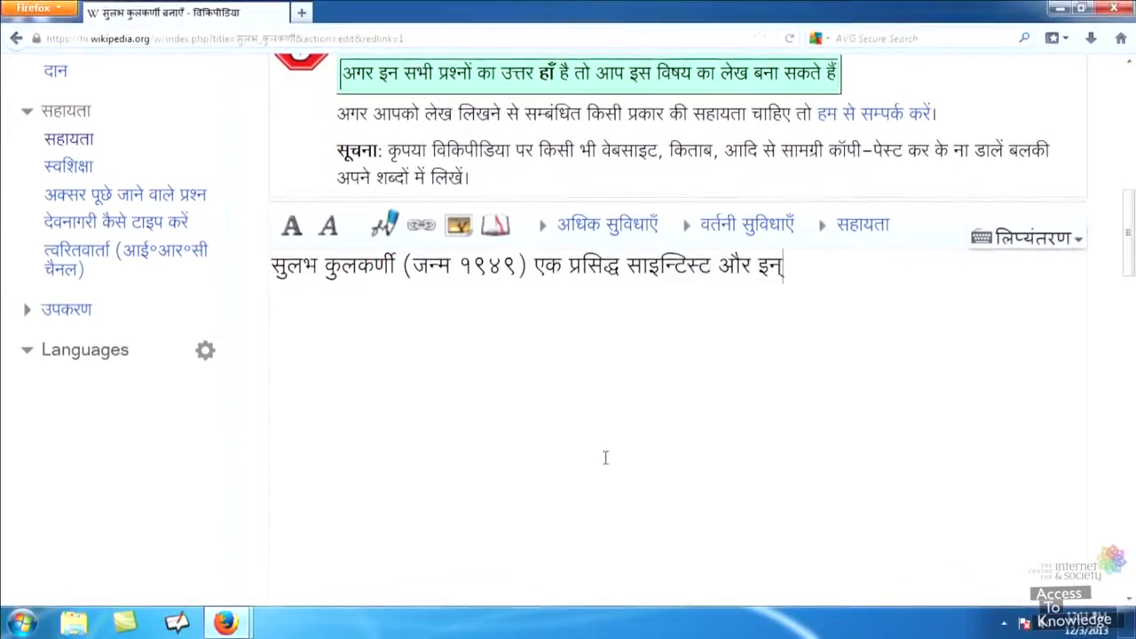
pyautogui.write('डियन इन्स्टिट्युूट ऑफ़ साइन्स एजुकेश')
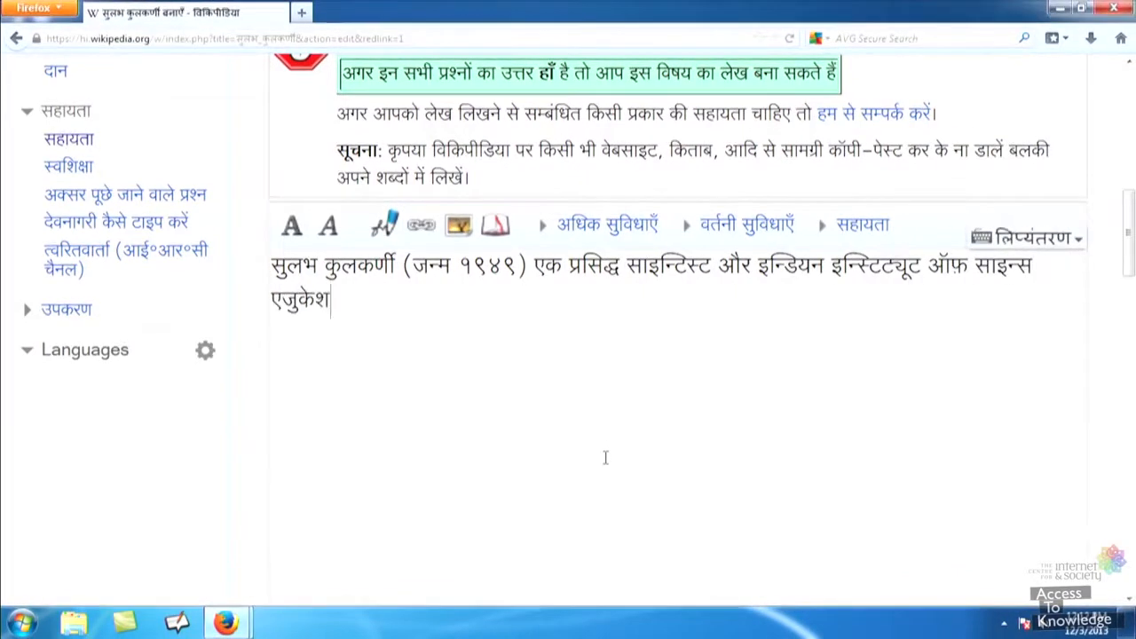
pyautogui.write('न एन्ड रिसर्च, पुणे, भारत में प्रोफ़ेसर हैं।')
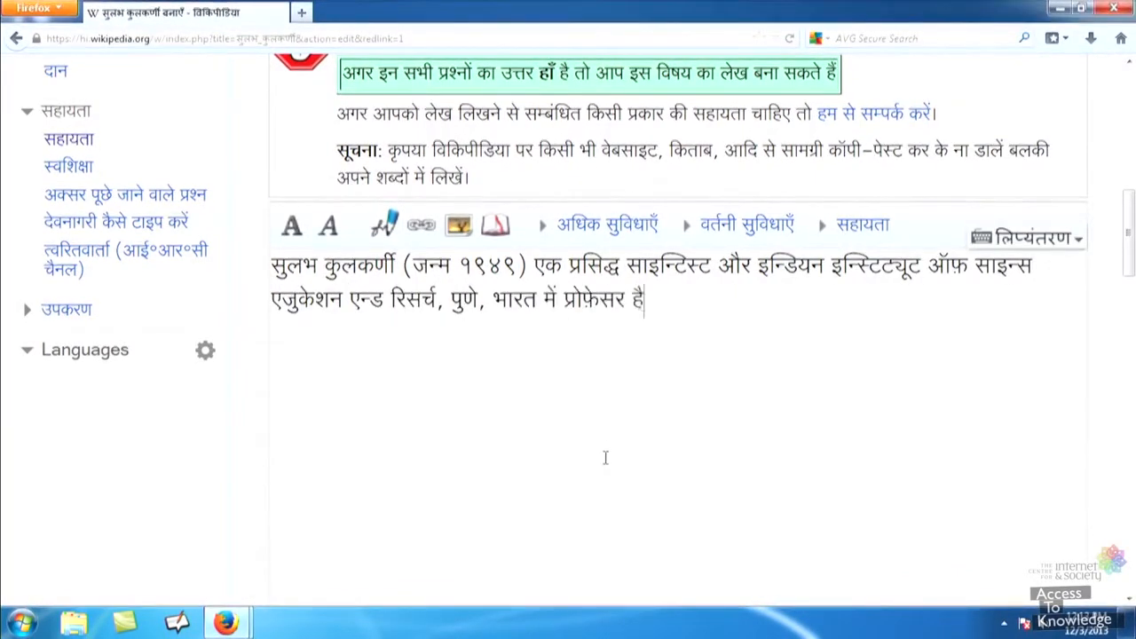
pyautogui.scroll(-3, 605, 457)
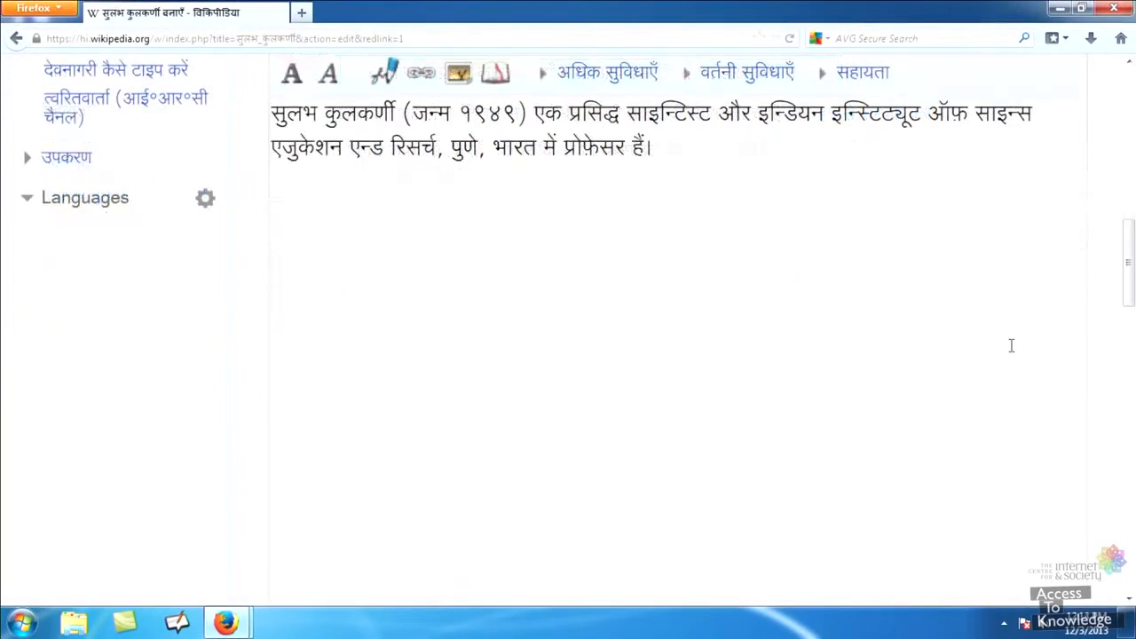
# Enter the edit summary नया लेख below the article text.
pyautogui.click(1129, 600)
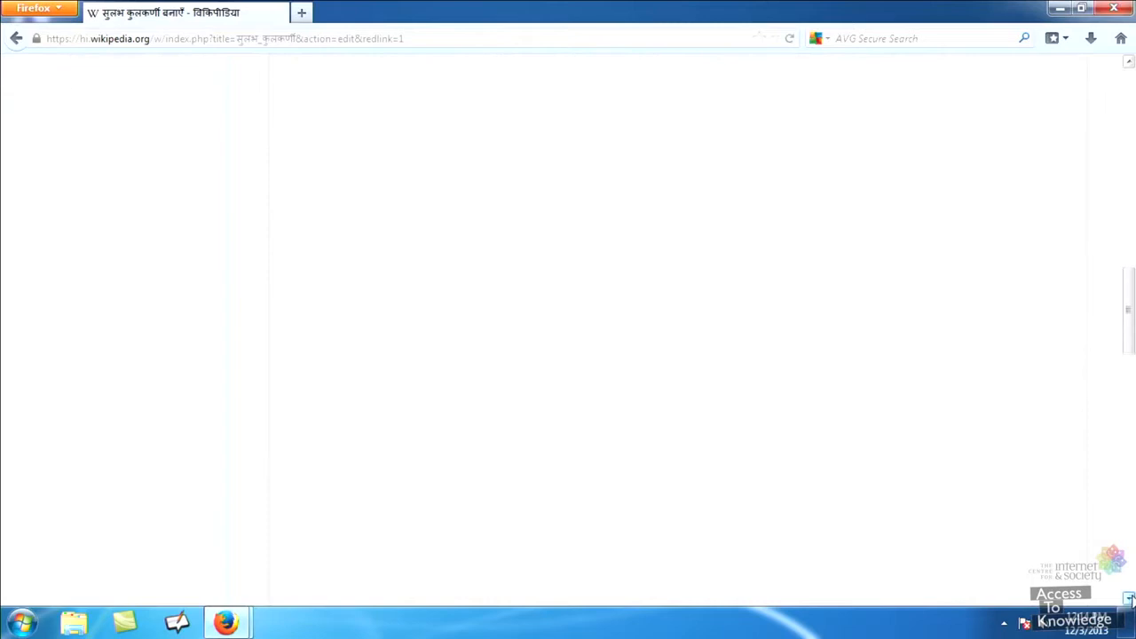
pyautogui.click(1129, 600)
pyautogui.click(1129, 600)
pyautogui.click(1129, 600)
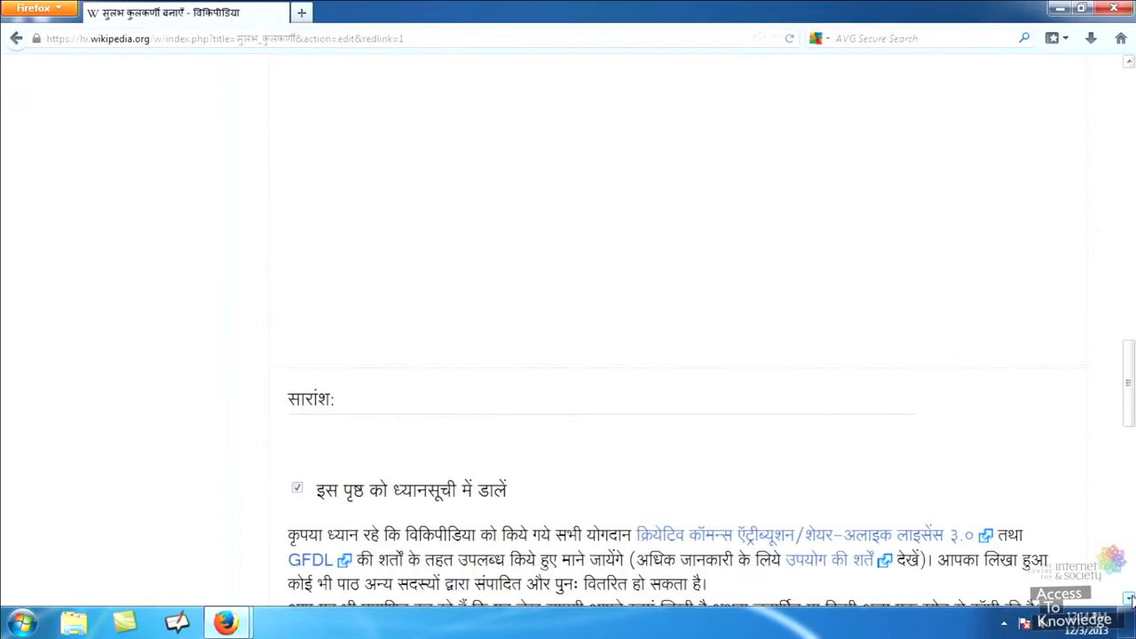
pyautogui.click(809, 415)
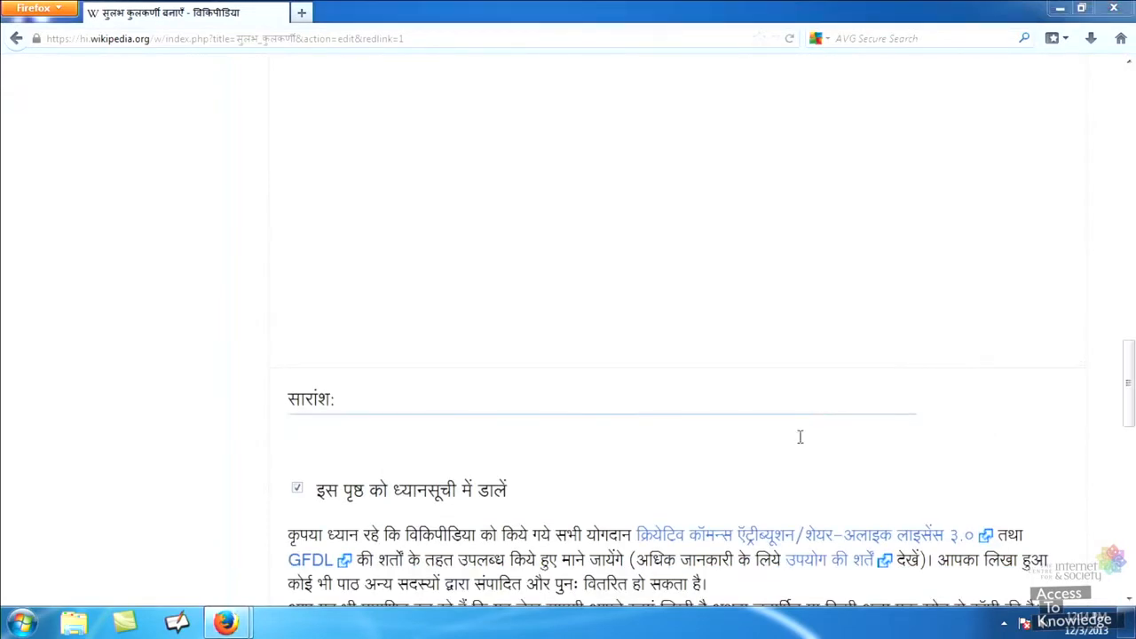
pyautogui.write('नया लेख')
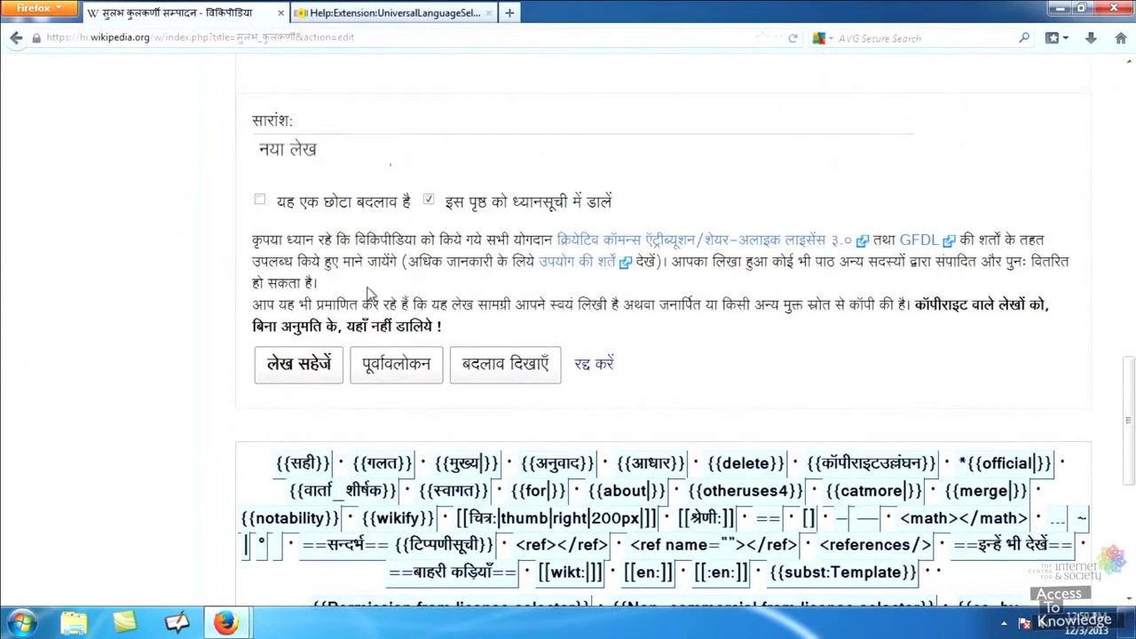
# Preview the new article, then save it.
pyautogui.click(388, 366)
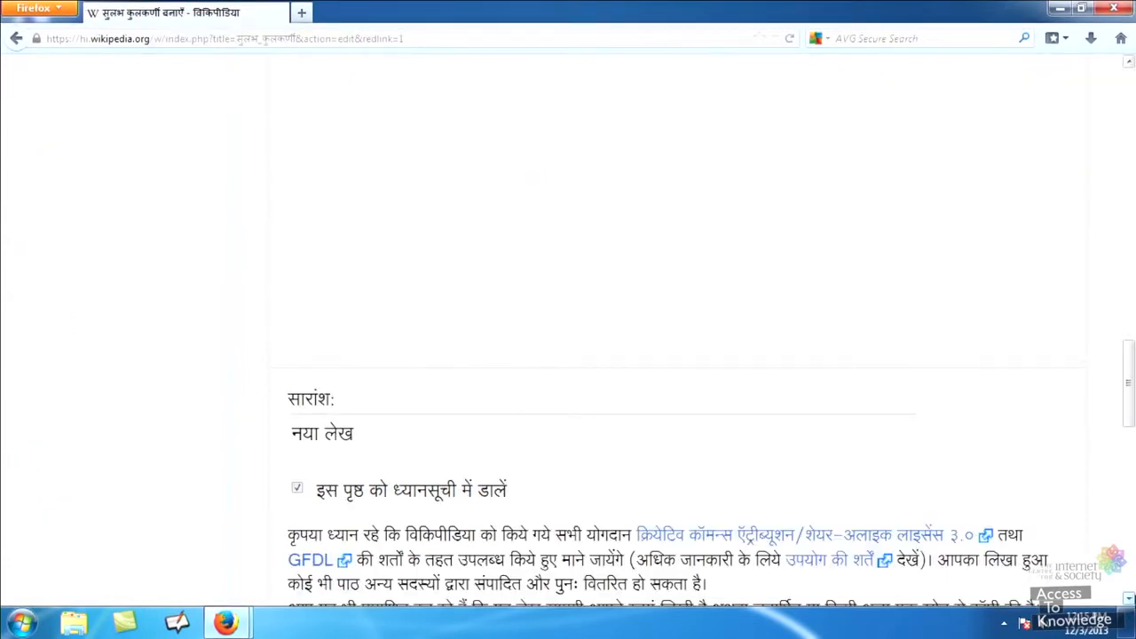
pyautogui.scroll(-3, 568, 355)
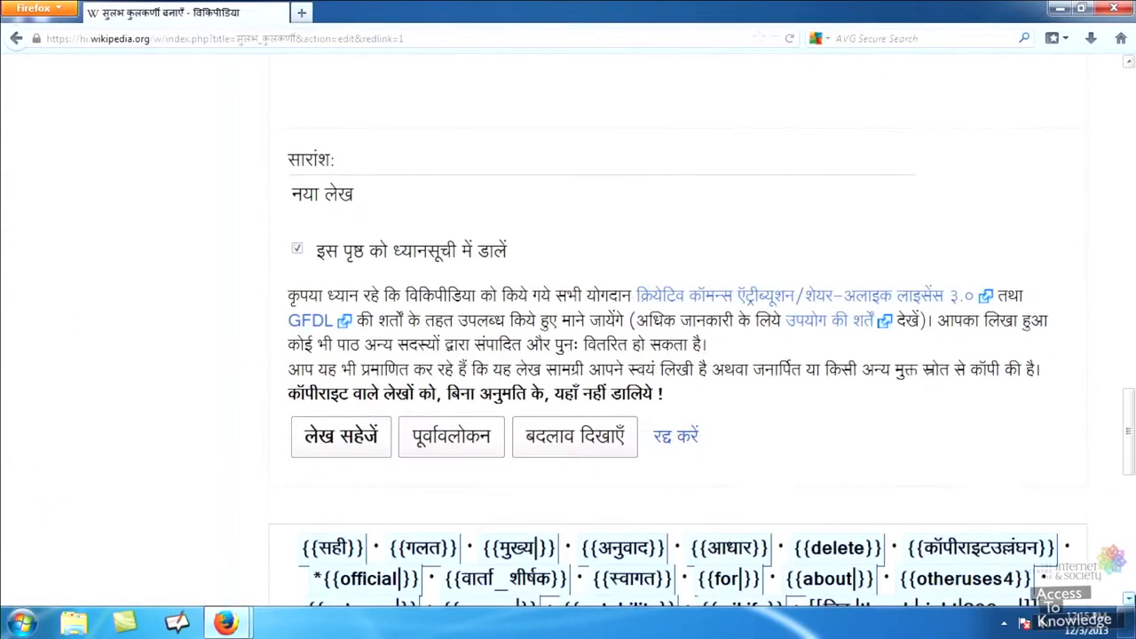
pyautogui.click(348, 443)
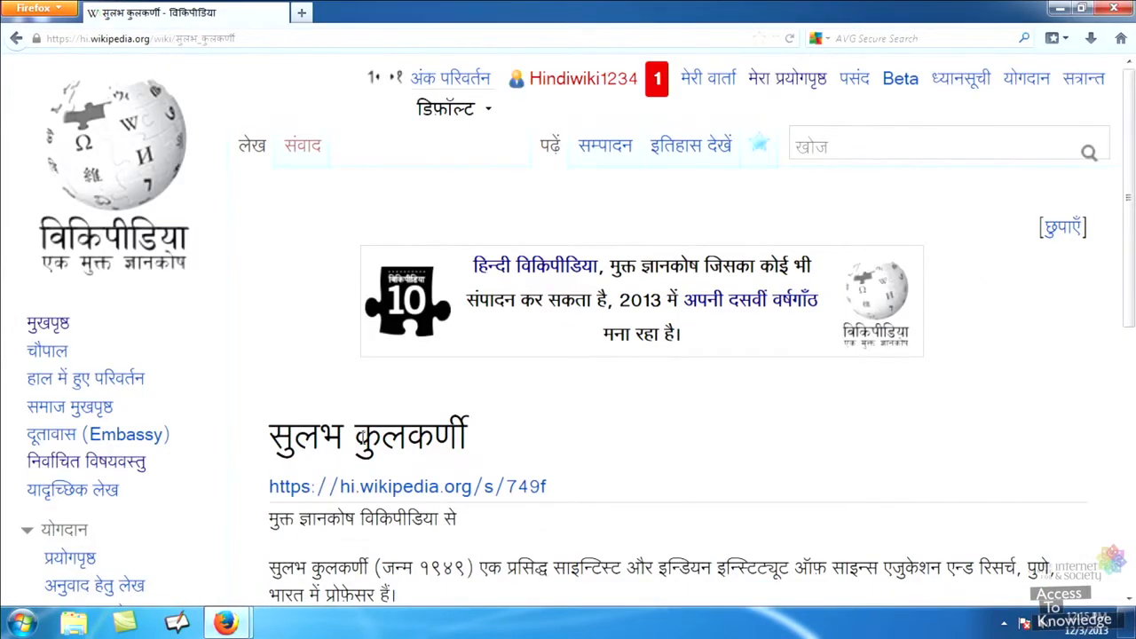
pyautogui.scroll(-3, 362, 436)
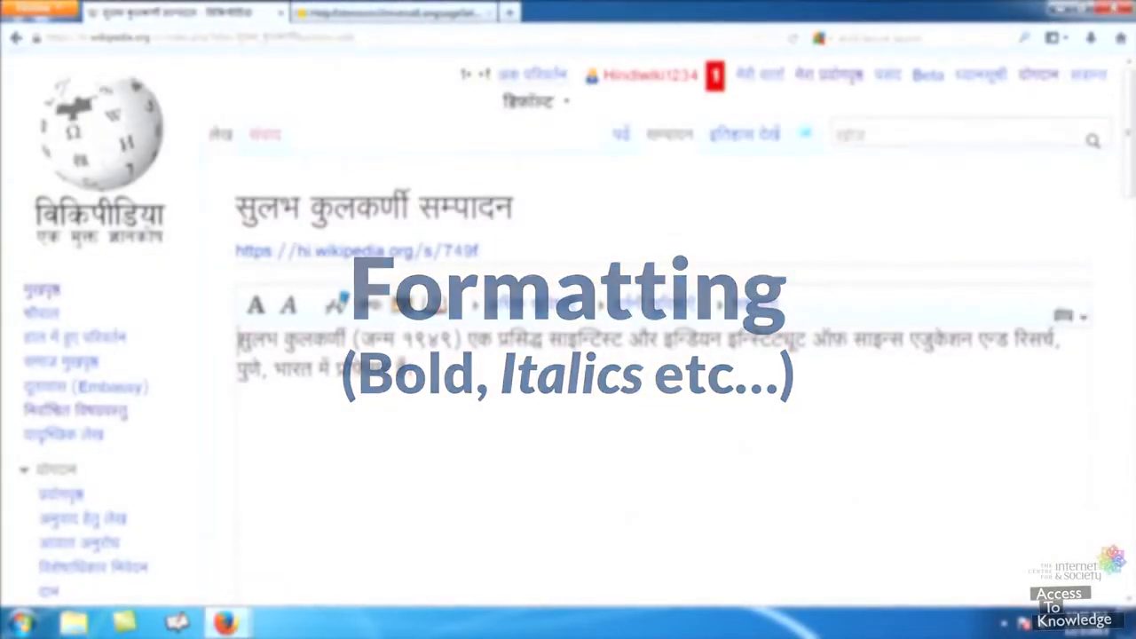
# Wrap the name सुलभ कुलकर्णी at the article's start in bold ''' markup.
pyautogui.moveTo(238, 340); pyautogui.dragTo(344, 340)
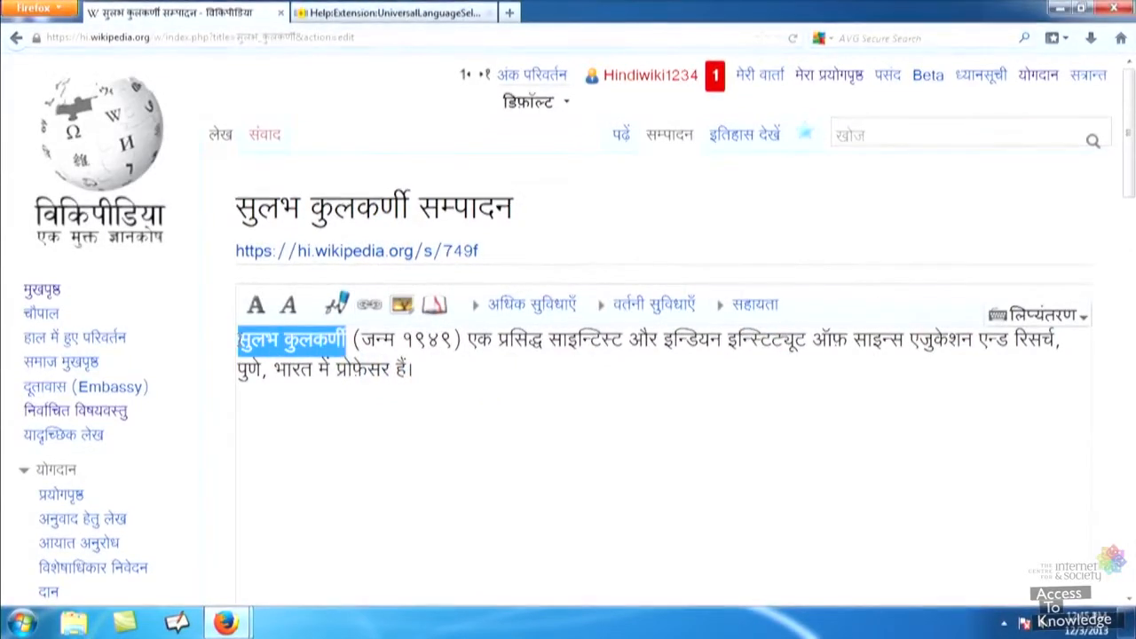
pyautogui.click(255, 307)
pyautogui.click(466, 396)
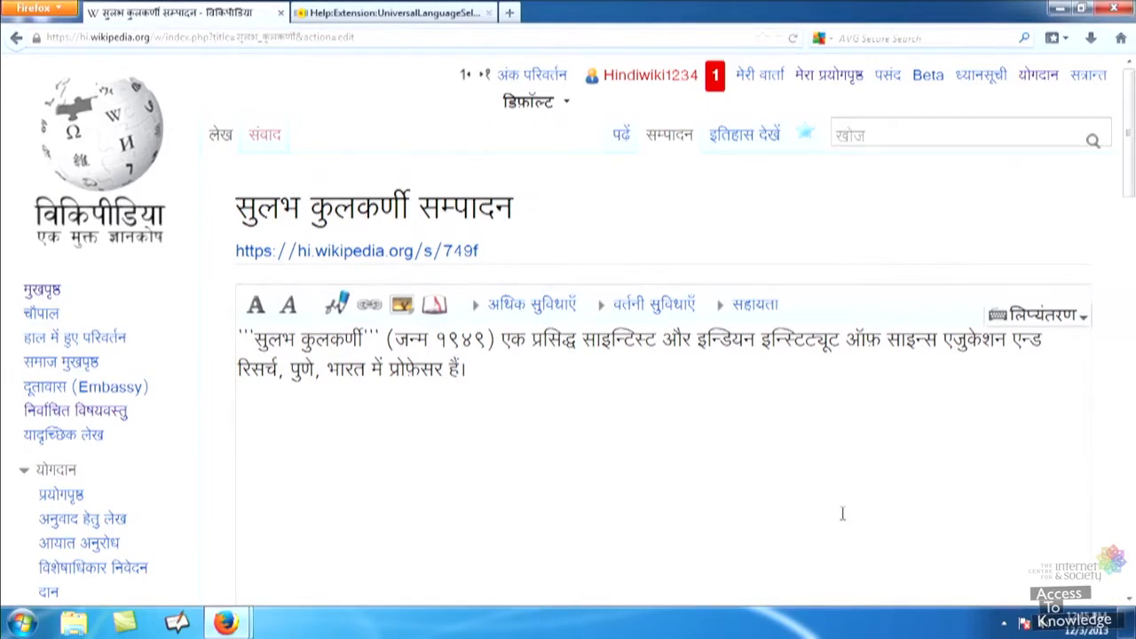
# Preview and save the bold-name edit with summary नाम को बोल्ड बनाना.
pyautogui.click(1129, 599)
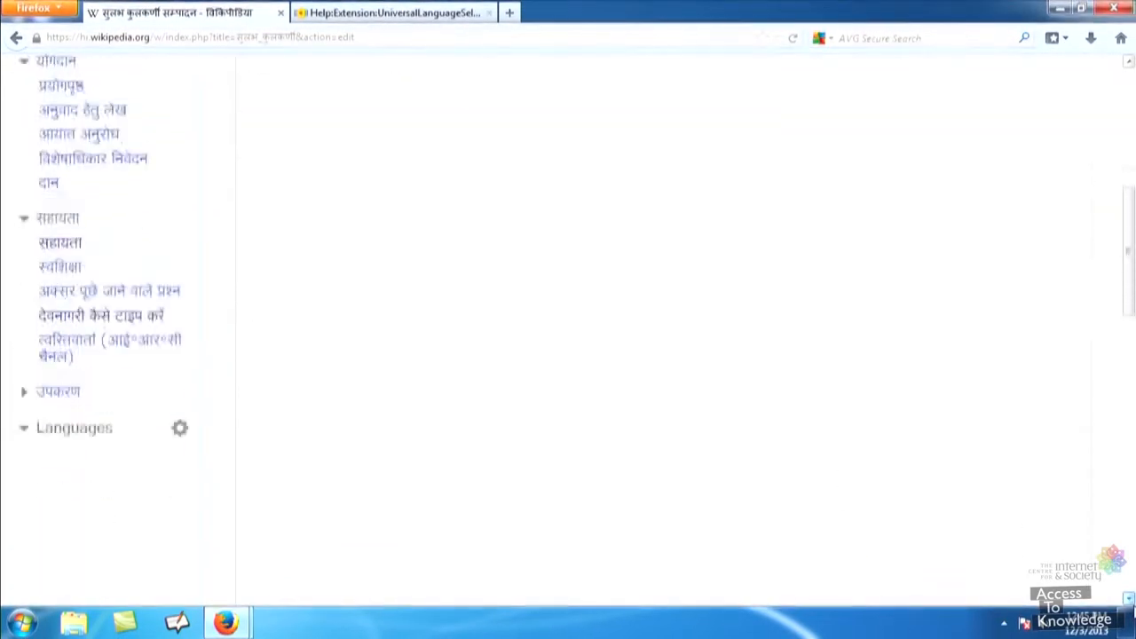
pyautogui.click(305, 293)
pyautogui.write('नाम को बोल्ड बनाना')
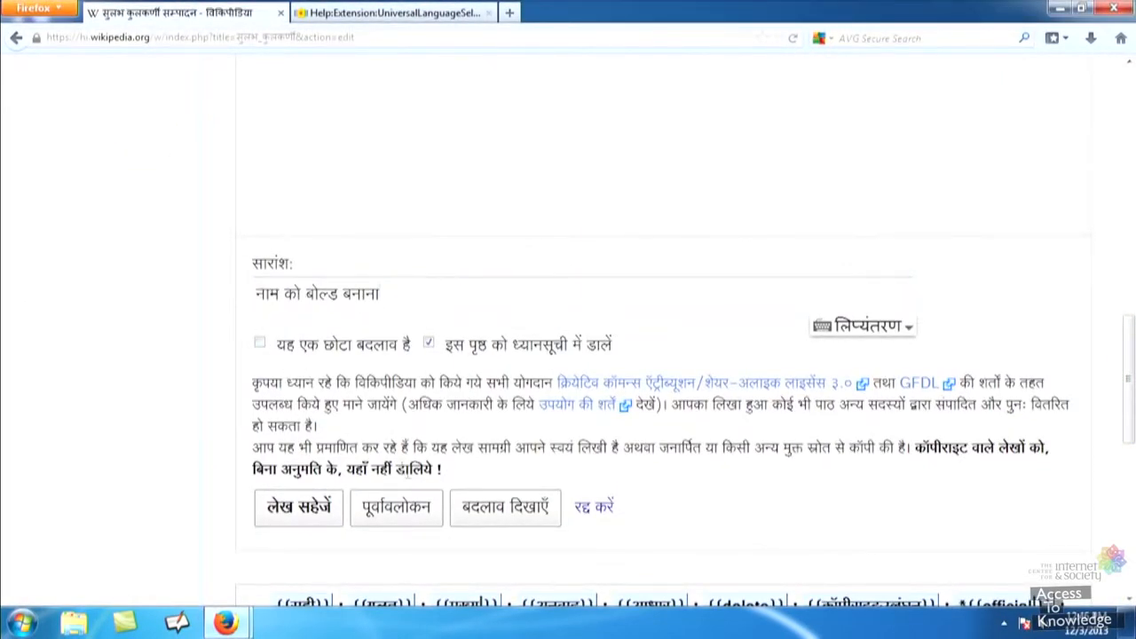
pyautogui.click(396, 512)
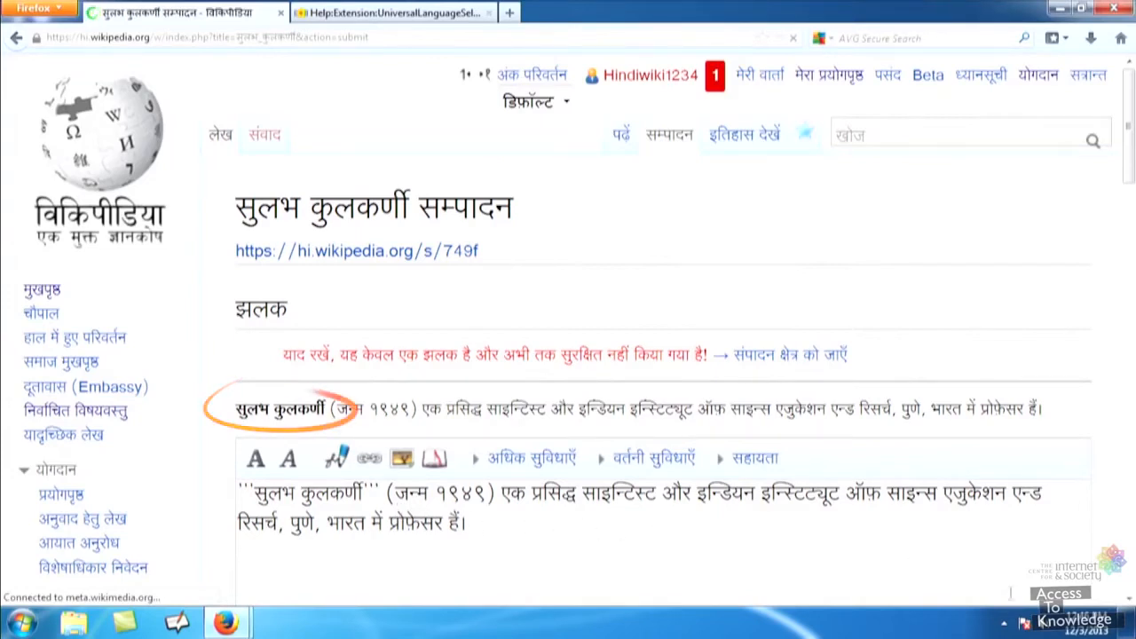
pyautogui.scroll(-10, 348, 504)
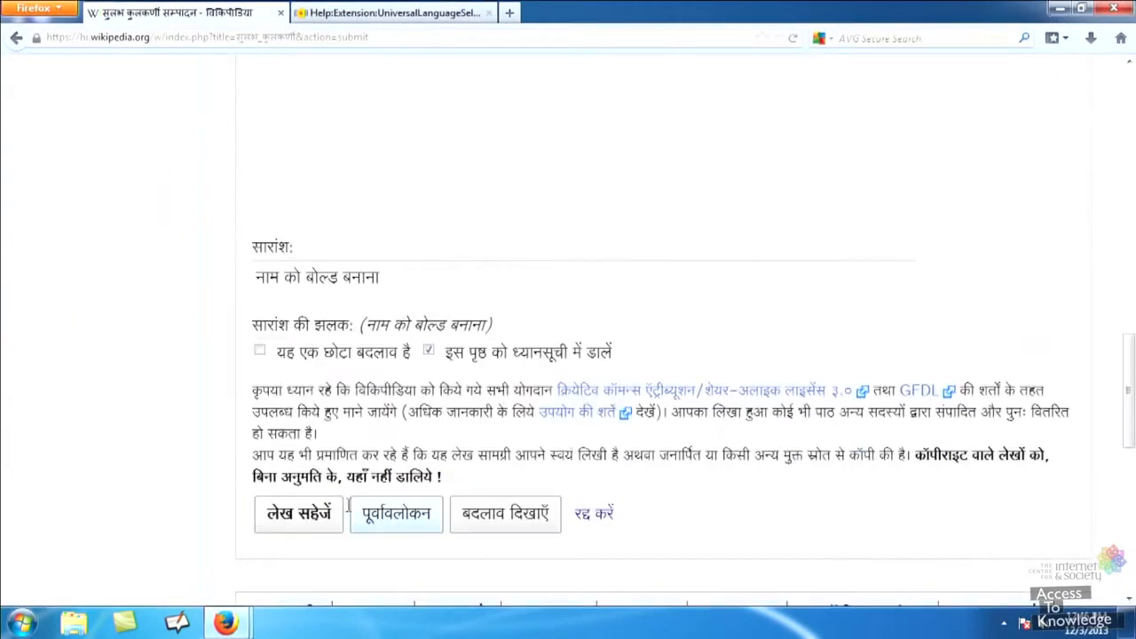
pyautogui.click(288, 516)
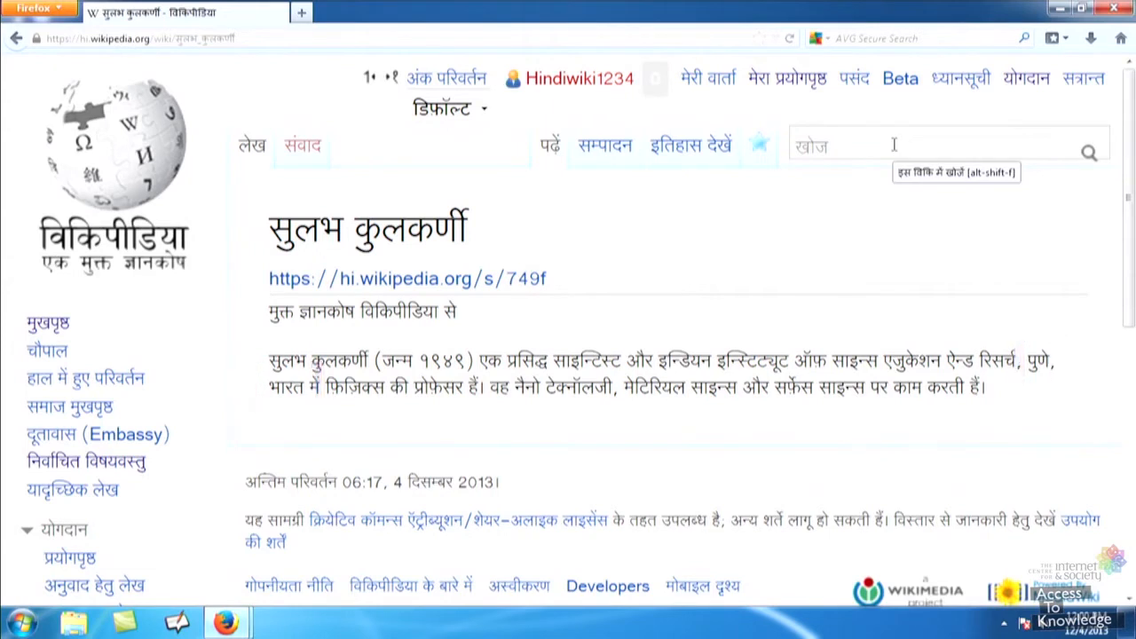
# Reopen the सुलभ कुलकर्णी article's source for editing.
pyautogui.click(603, 158)
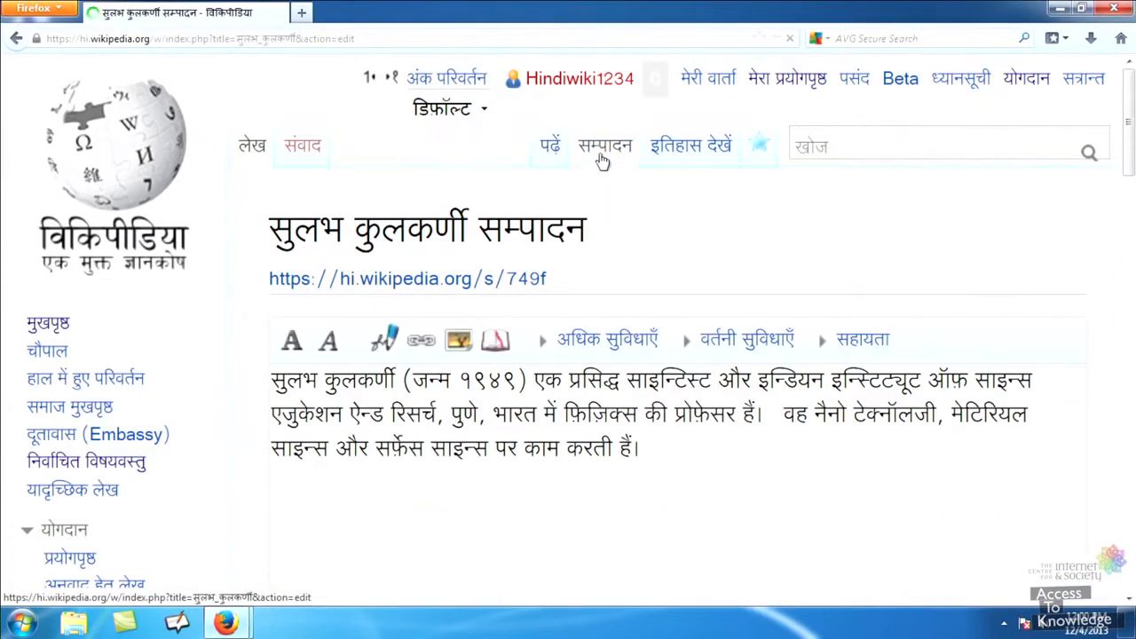
pyautogui.click(602, 155)
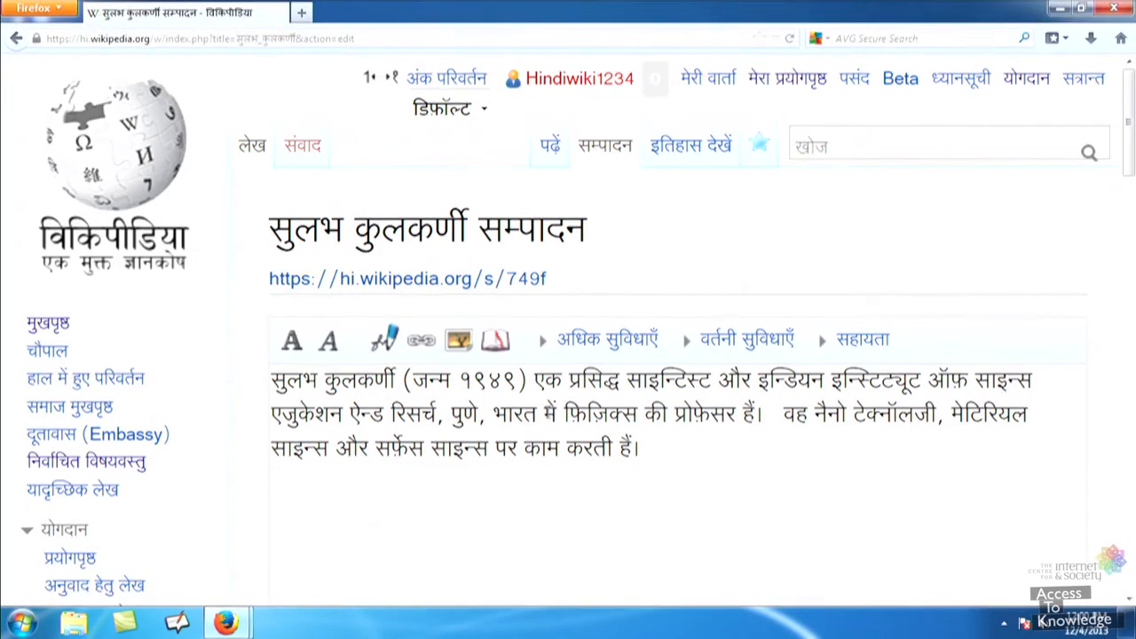
pyautogui.click(512, 415)
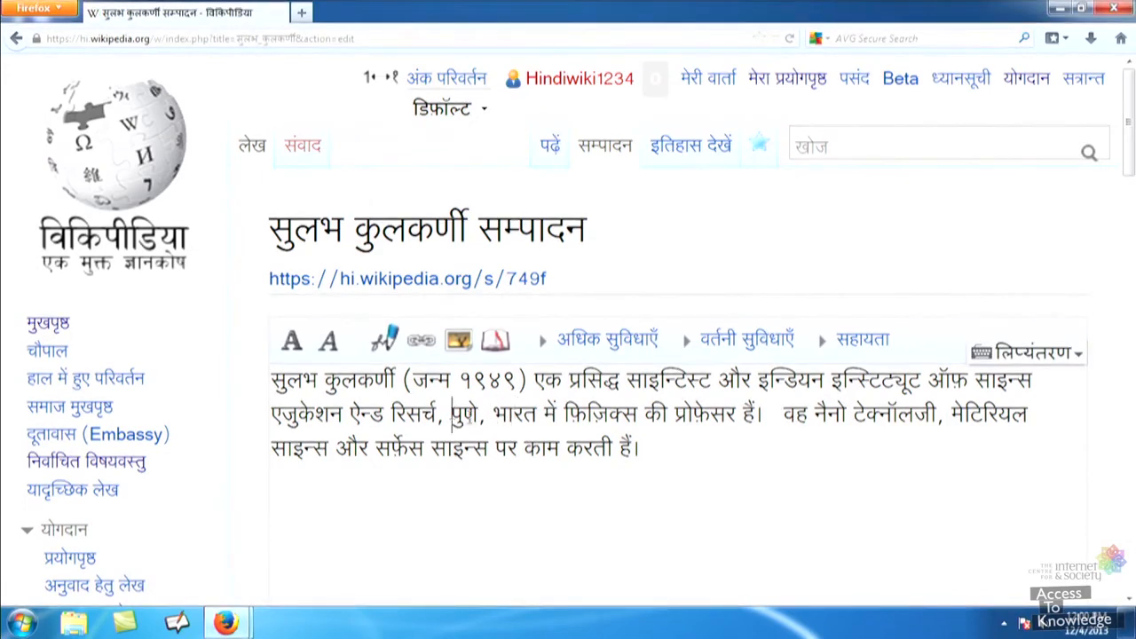
# Wrap पुणे and भारत in [[ ]] wikilink brackets.
pyautogui.doubleClick(461, 415)
pyautogui.press('Left')
pyautogui.write('[[')
pyautogui.press('Right')
pyautogui.press('Right')
pyautogui.write(']], ')
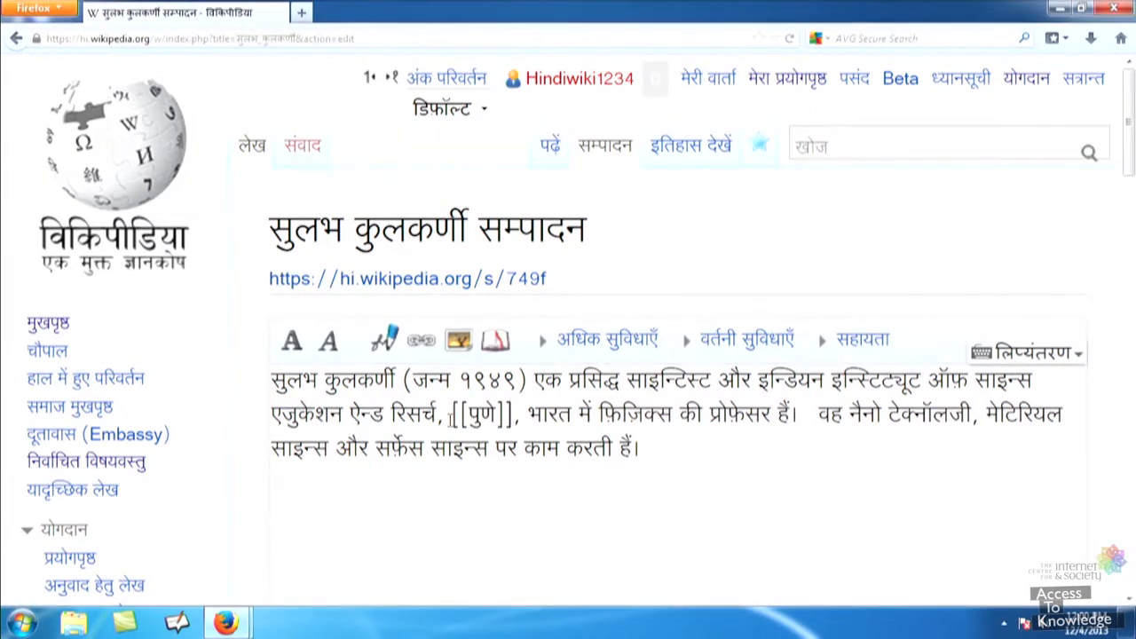
pyautogui.write('[[')
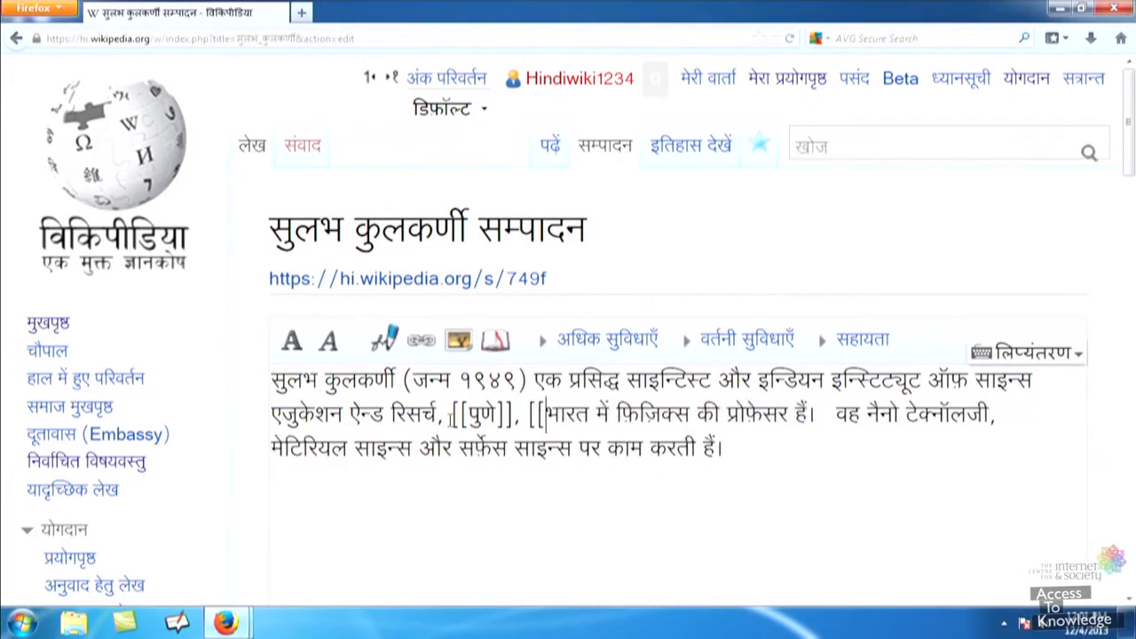
pyautogui.press('Right')
pyautogui.press('Right')
pyautogui.press('Right')
pyautogui.write(']]')
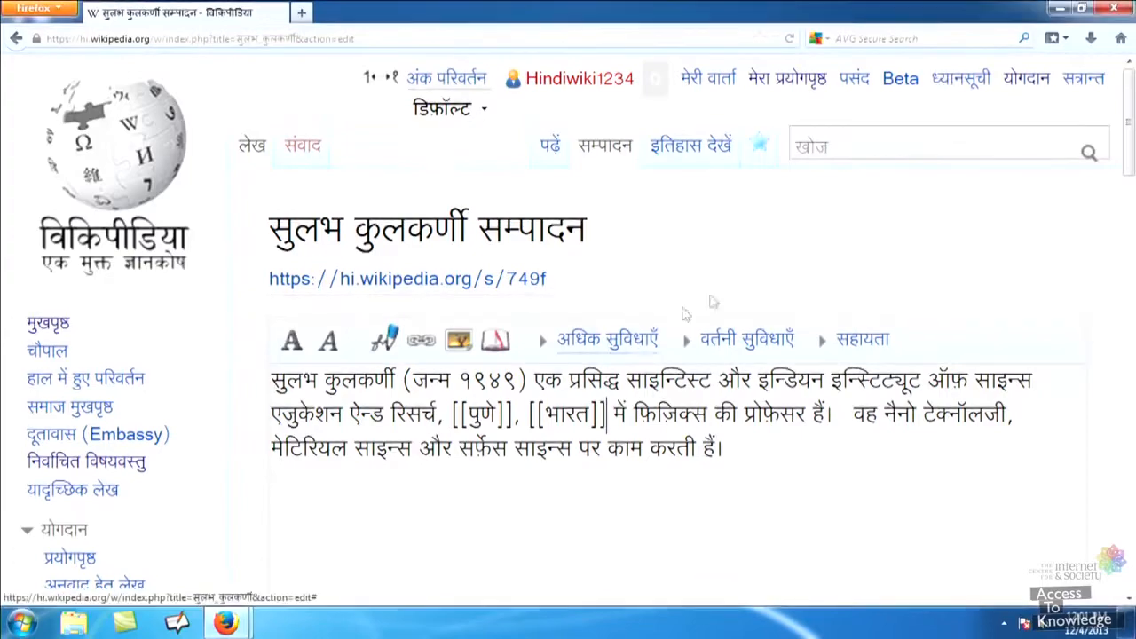
pyautogui.moveTo(1128, 169); pyautogui.dragTo(1125, 469)
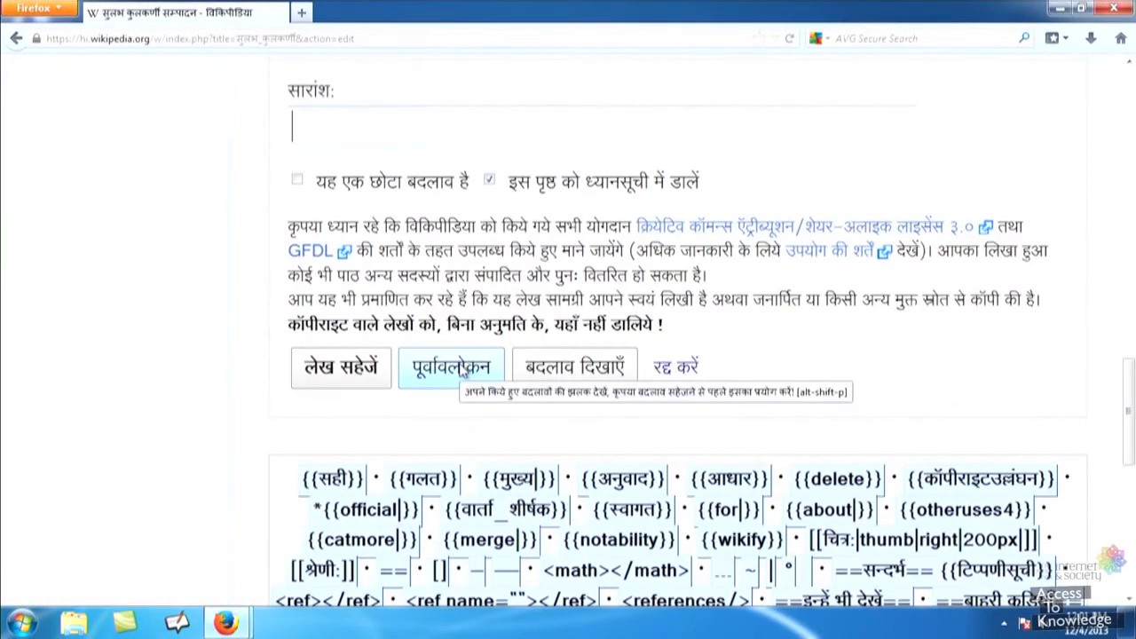
# Preview the linked version and save it with the edit summary कड़ियाँ.
pyautogui.click(461, 371)
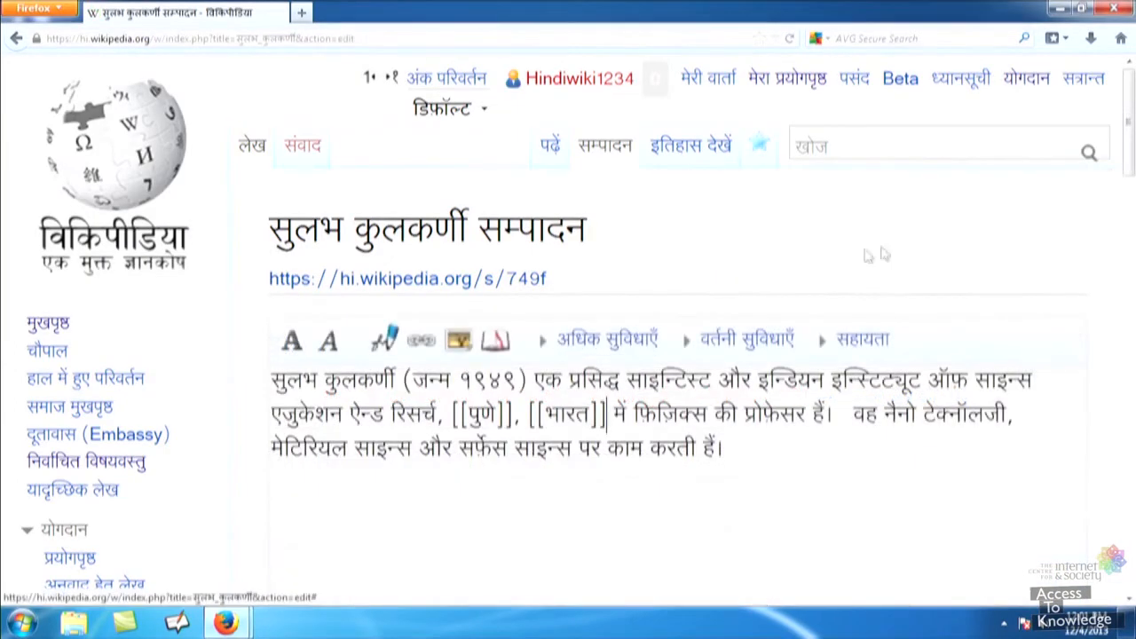
pyautogui.moveTo(1127, 142); pyautogui.dragTo(1120, 459)
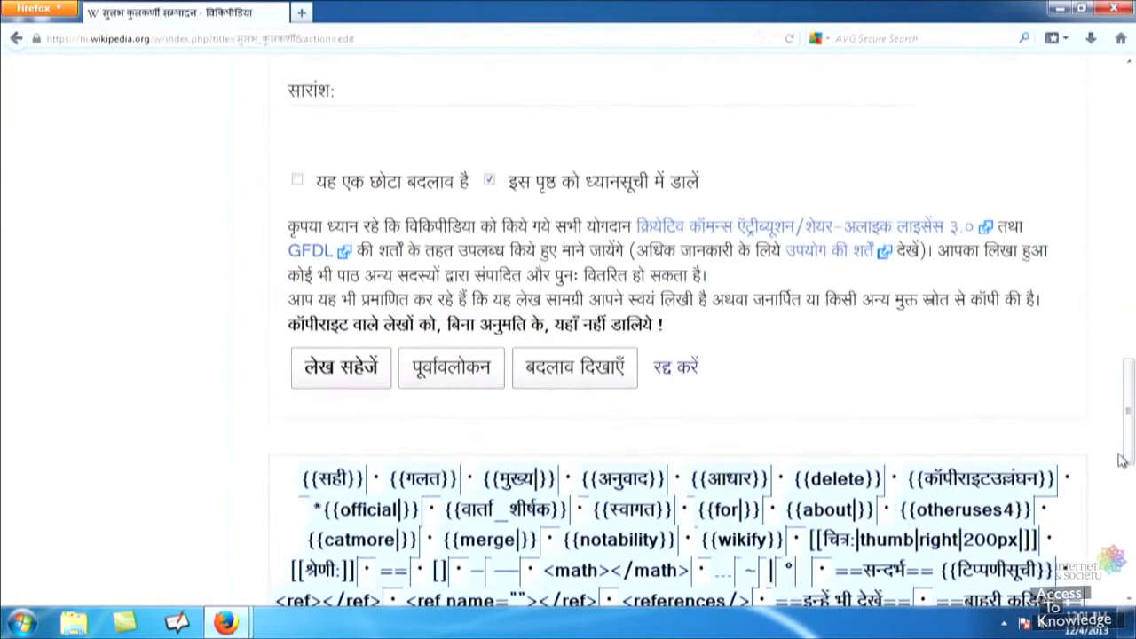
pyautogui.click(362, 127)
pyautogui.write('कड़ियाँ')
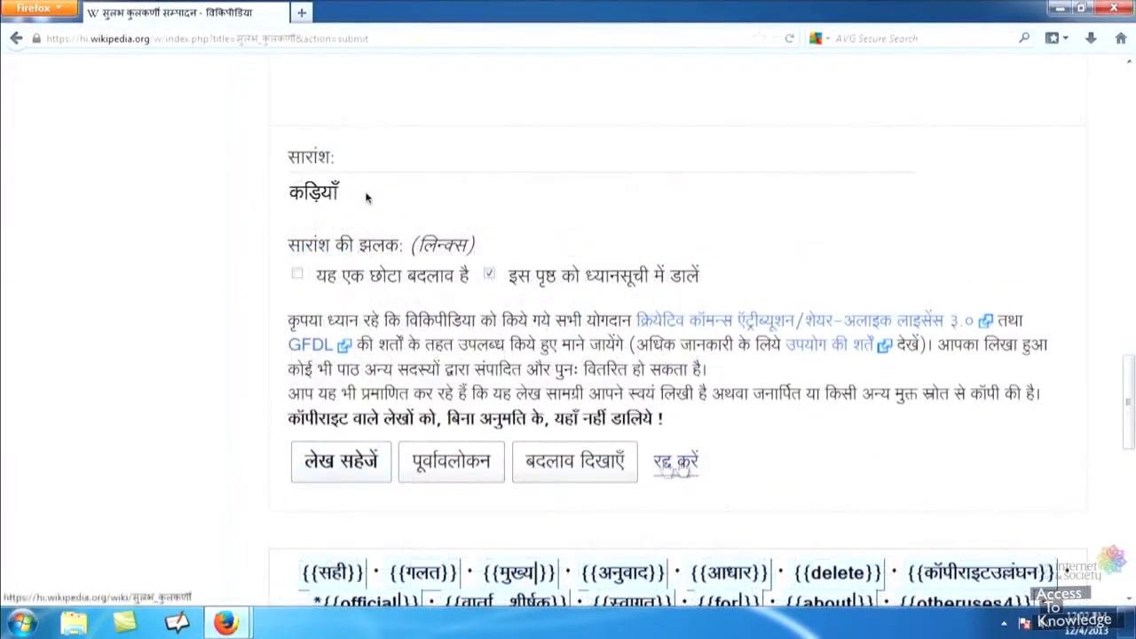
pyautogui.click(330, 472)
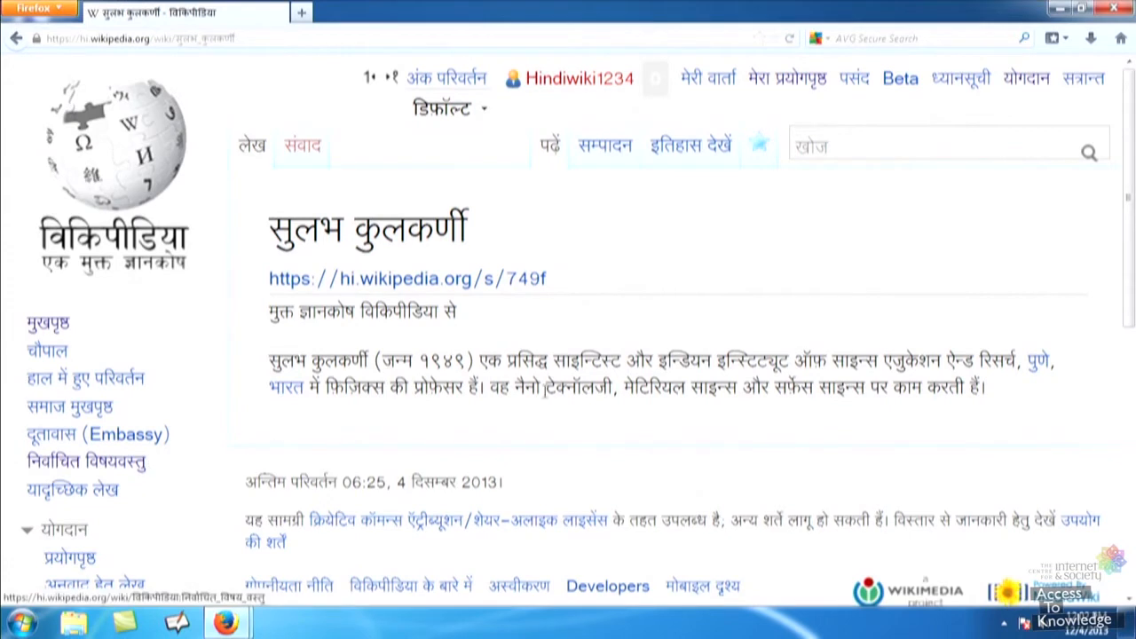
# Reopen the सुलभ कुलकर्णी article in the source editor via the सम्पादन tab.
pyautogui.click(614, 152)
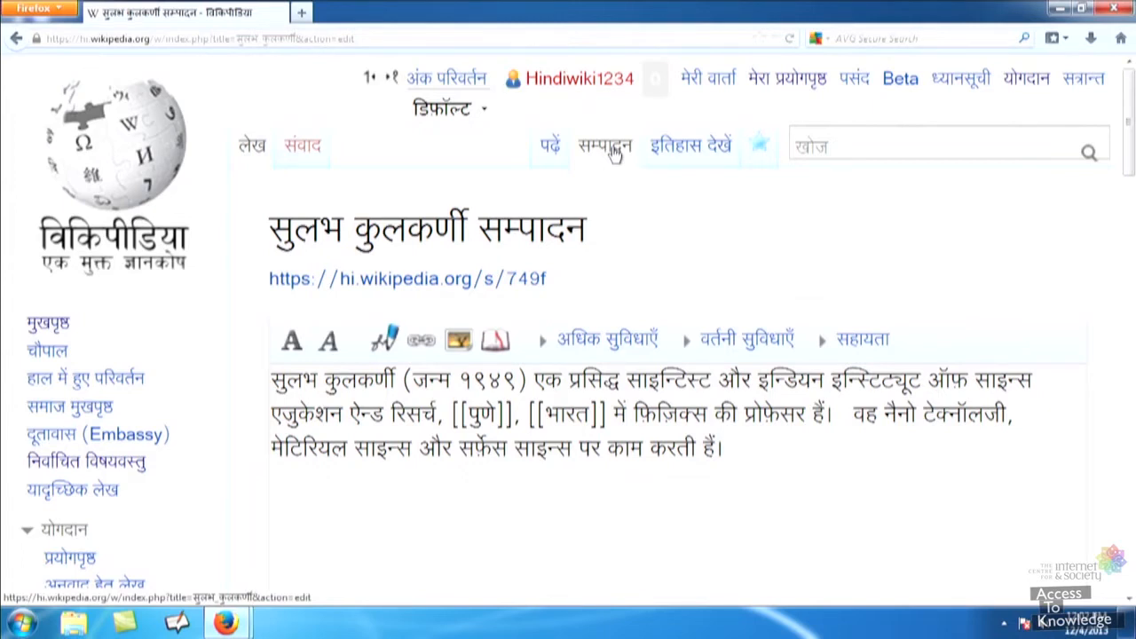
# Turn फ़िज़िक्स into the piped link [[भौतिक शास्त्र|फ़िज़िक्स]] and go to the edit summary box.
pyautogui.click(633, 424)
pyautogui.write('[[भौत')
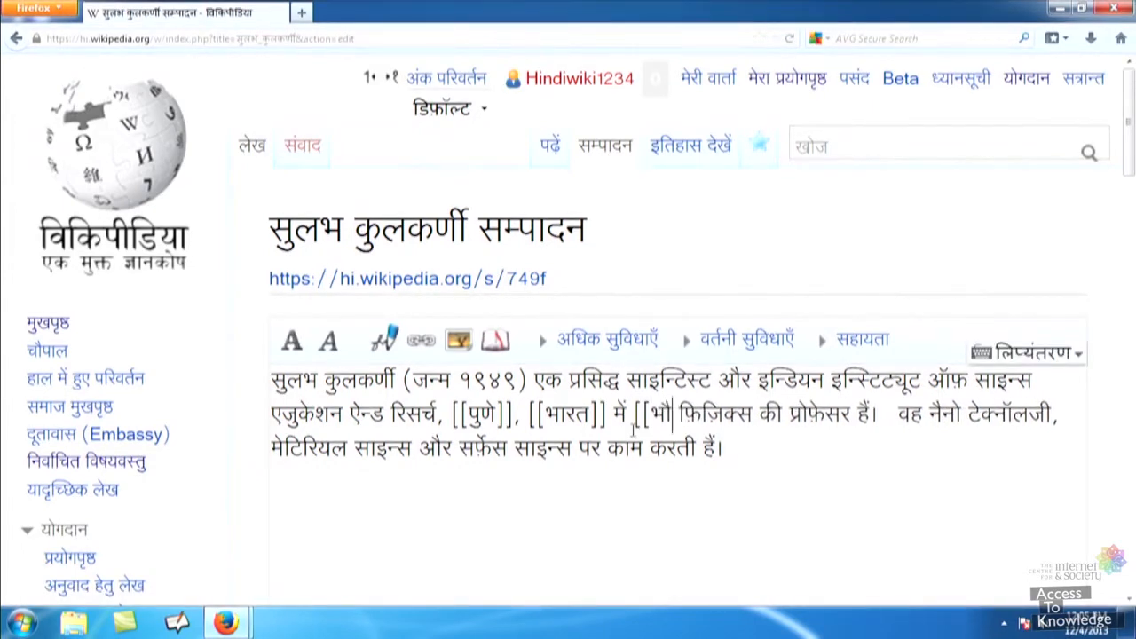
pyautogui.write('िक शास')
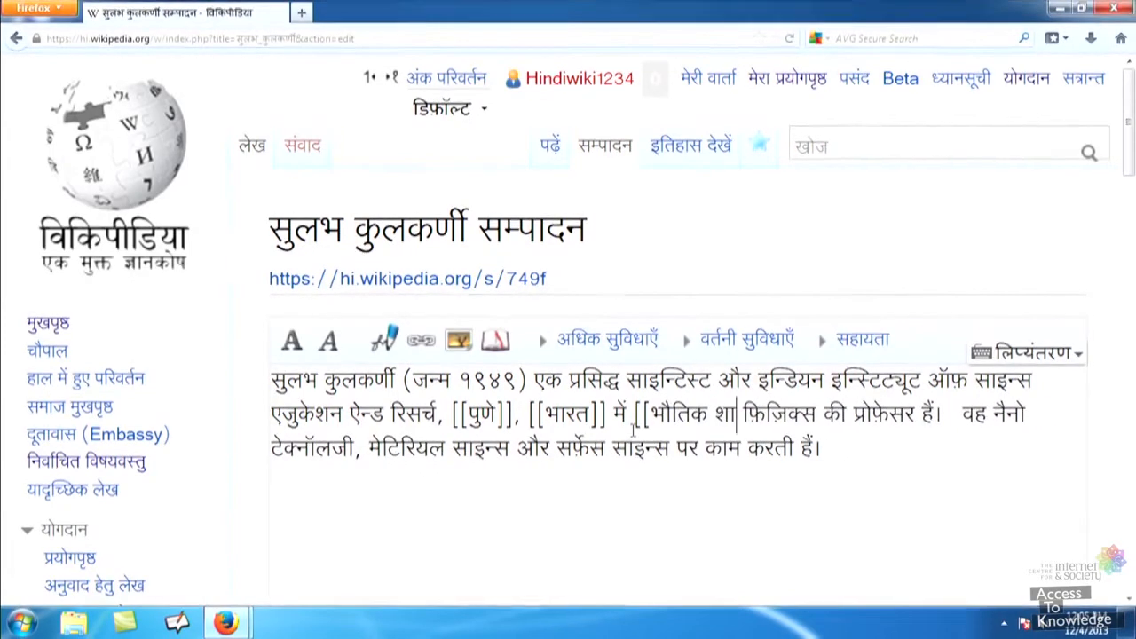
pyautogui.write('्त्र')
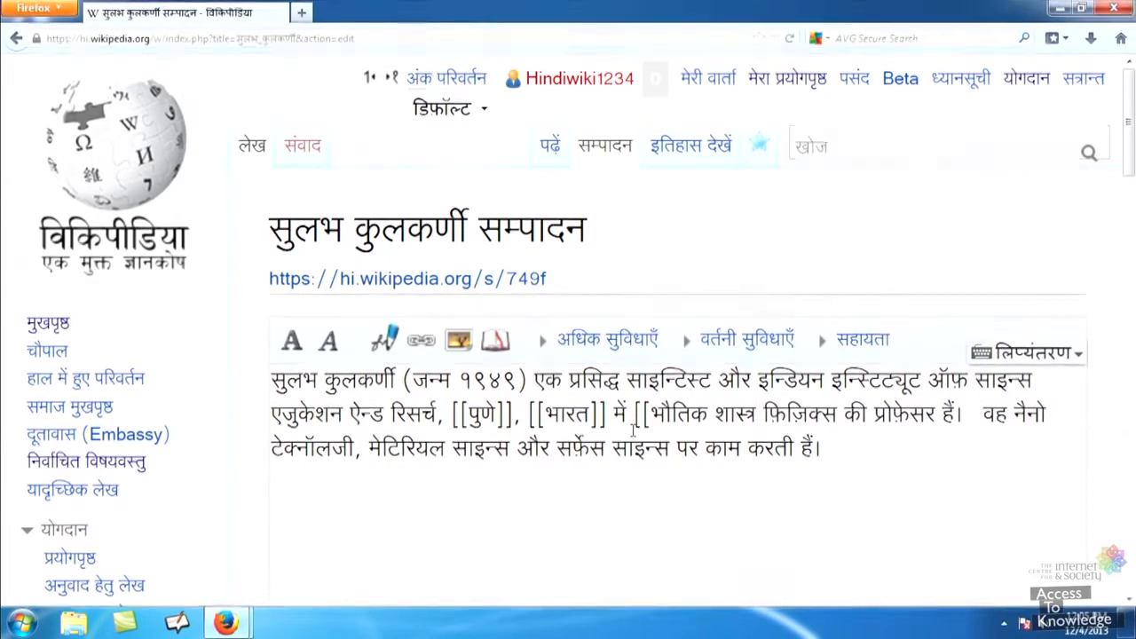
pyautogui.write('|')
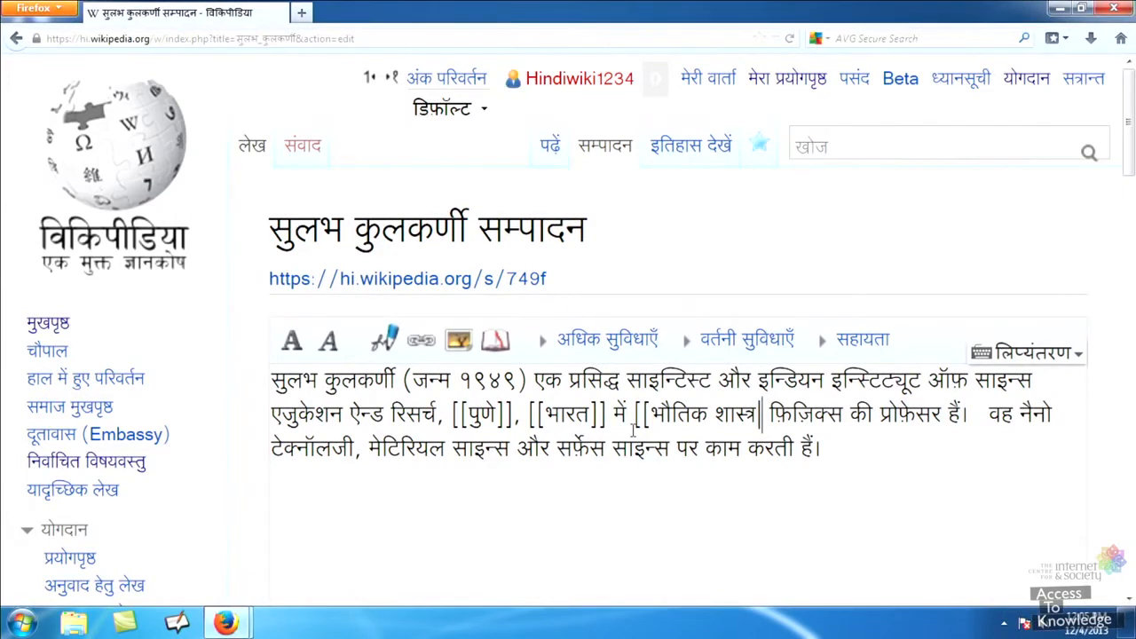
pyautogui.press('Delete')
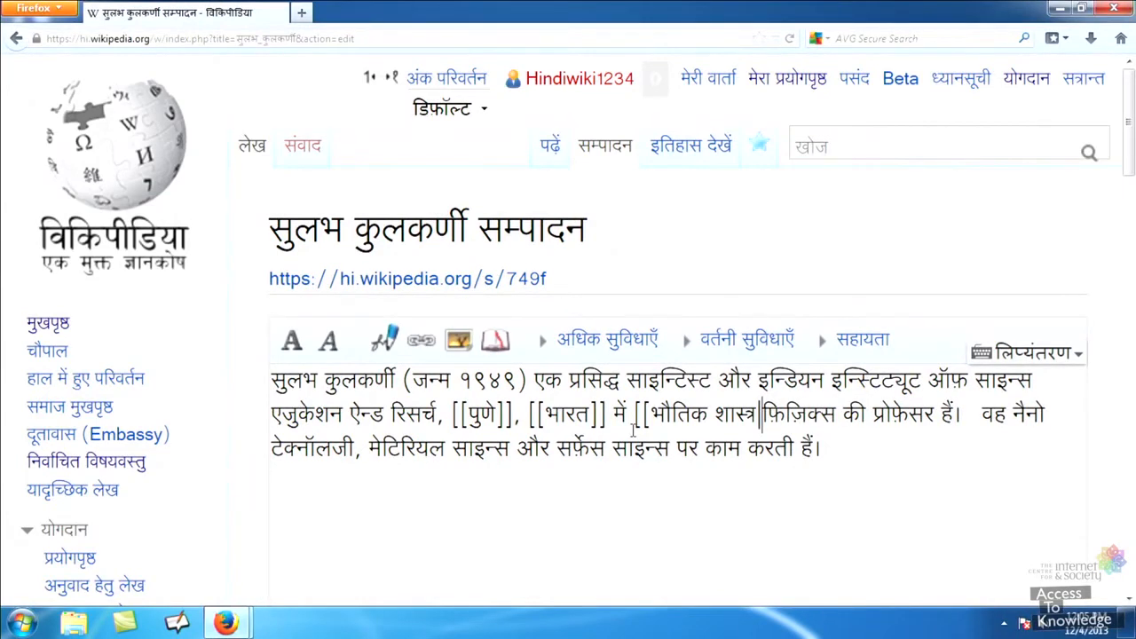
pyautogui.press('Right')
pyautogui.press('Right')
pyautogui.press('Right')
pyautogui.write(']]')
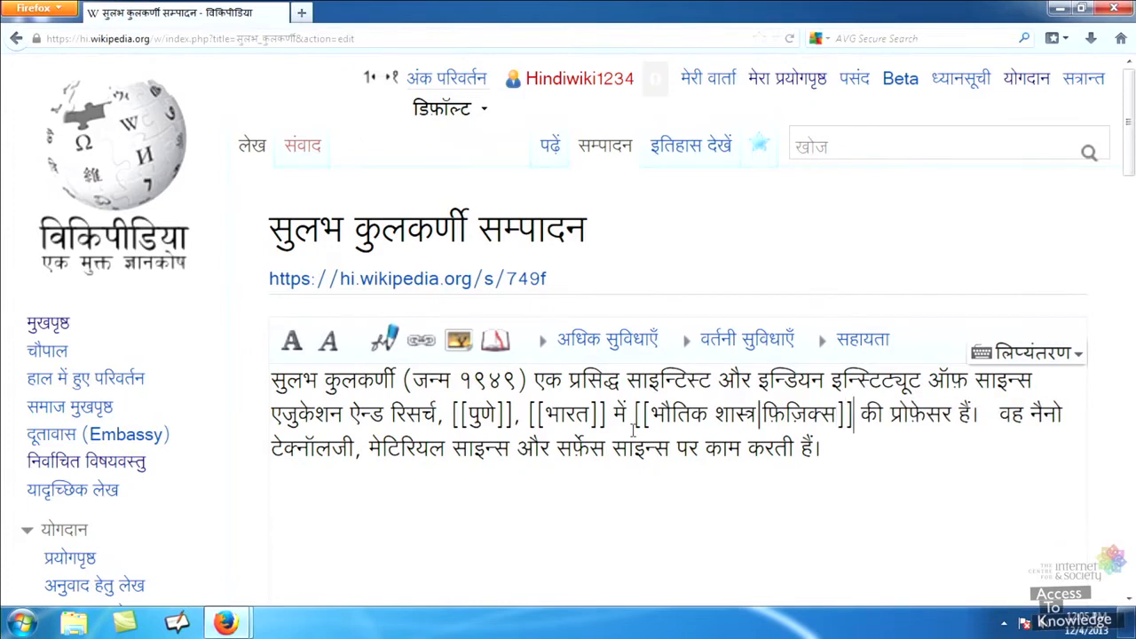
pyautogui.moveTo(1129, 152); pyautogui.dragTo(1133, 425)
pyautogui.click(539, 214)
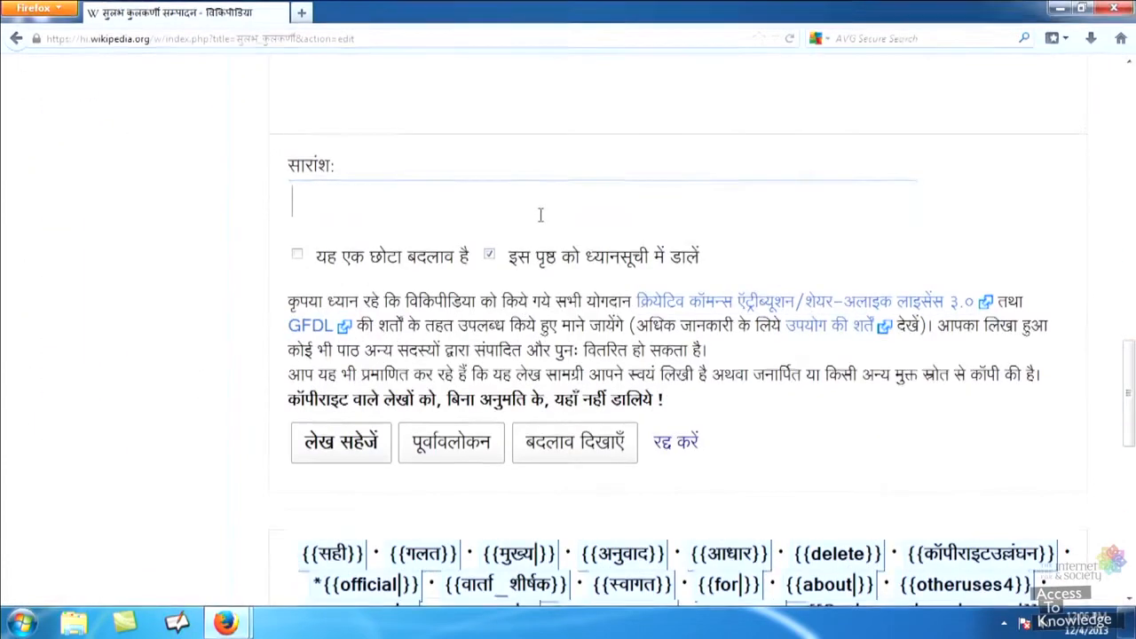
# Save the article with the summary 'भौतिक शास्त्र लेख का लिन्क जोड़ दिया गया'.
pyautogui.write('भौतिक शास्त्र लेख ')
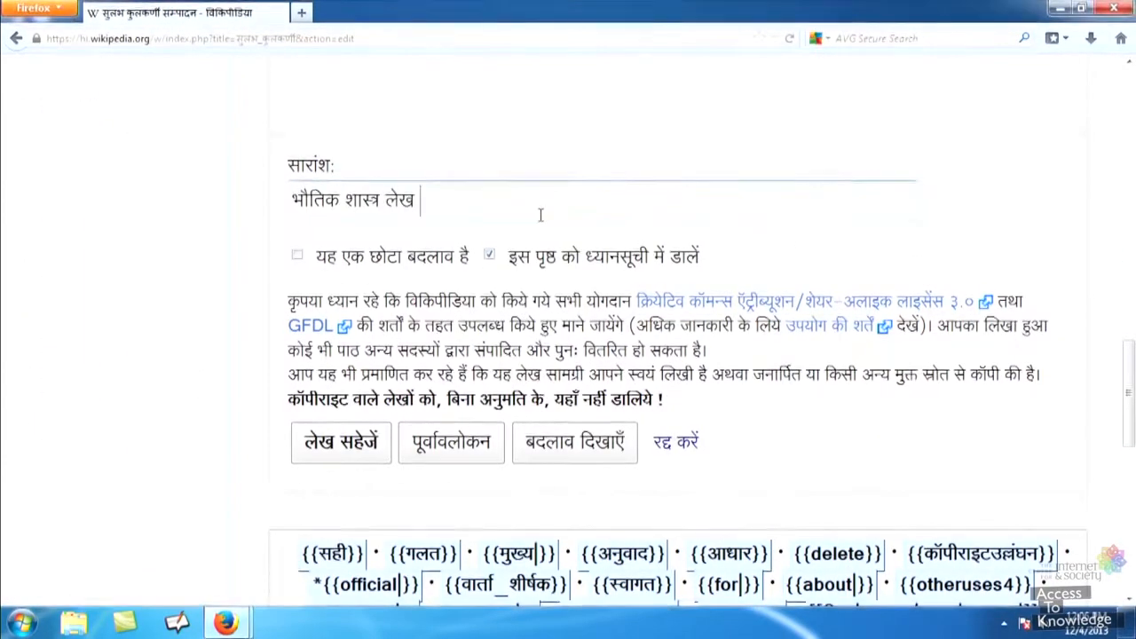
pyautogui.write('का लिन्क जोड़ दिया गया')
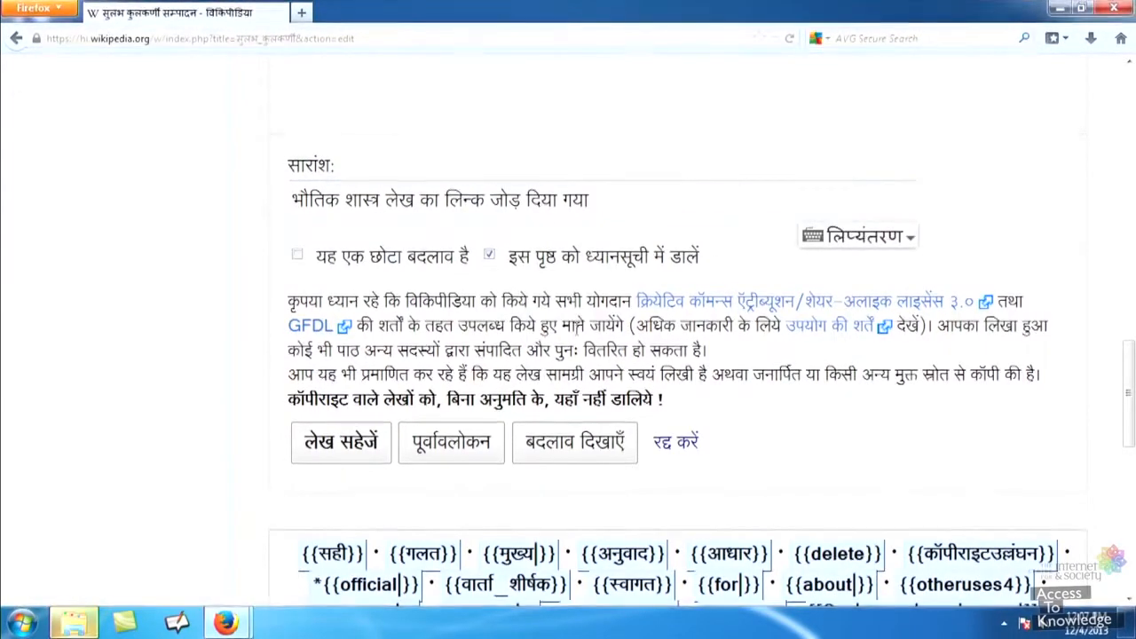
pyautogui.click(340, 441)
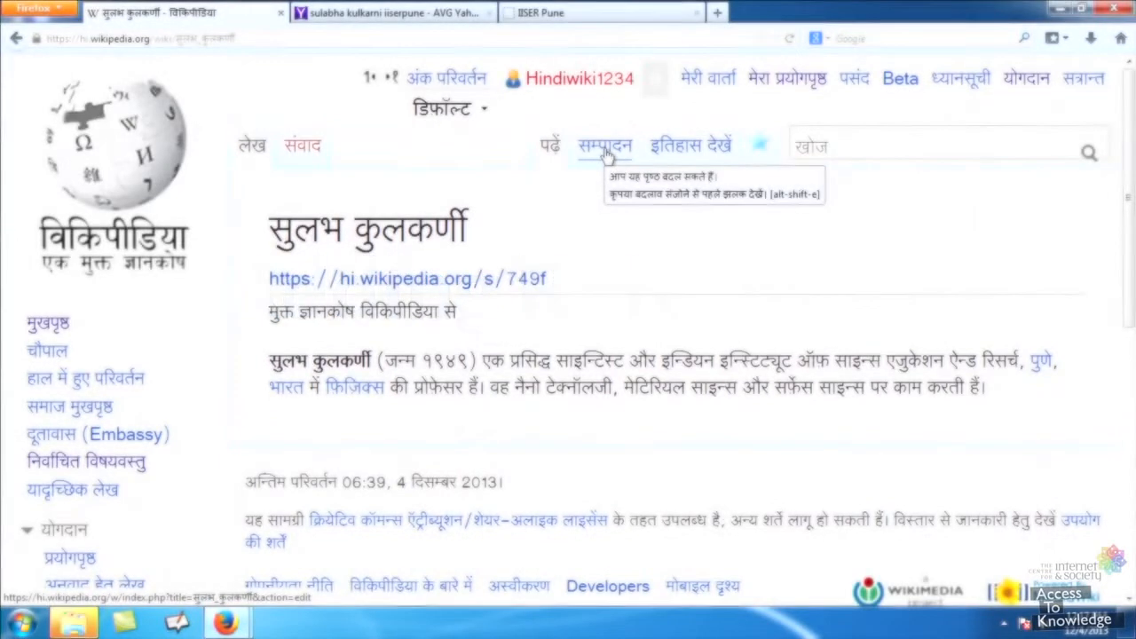
# Reopen the article source and start inserting a reference at the end of the text.
pyautogui.click(608, 155)
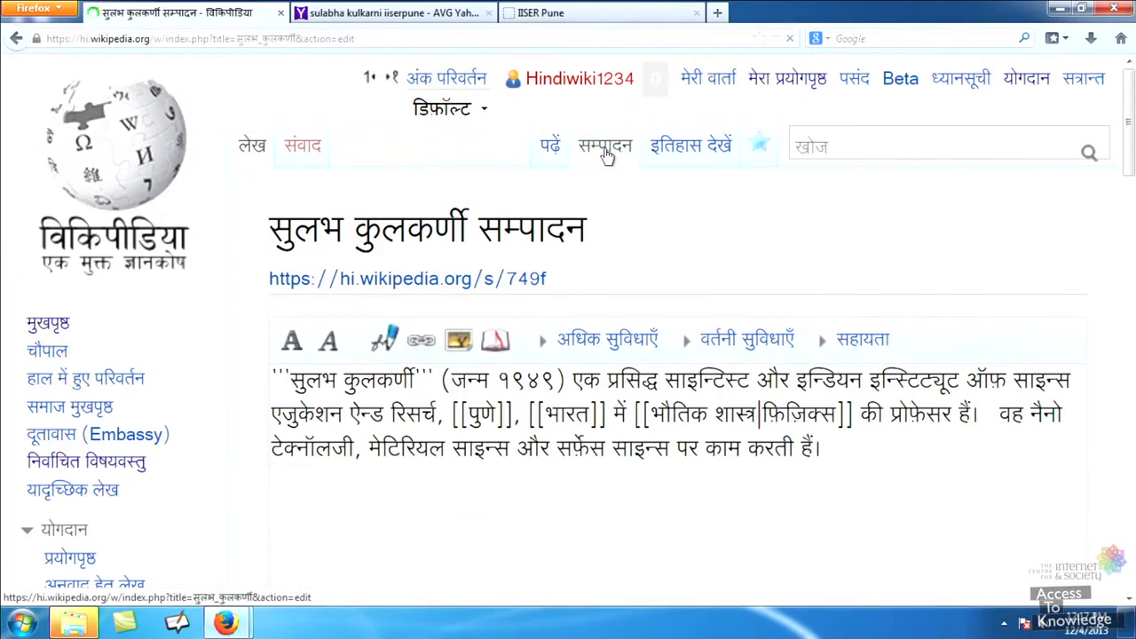
pyautogui.click(834, 444)
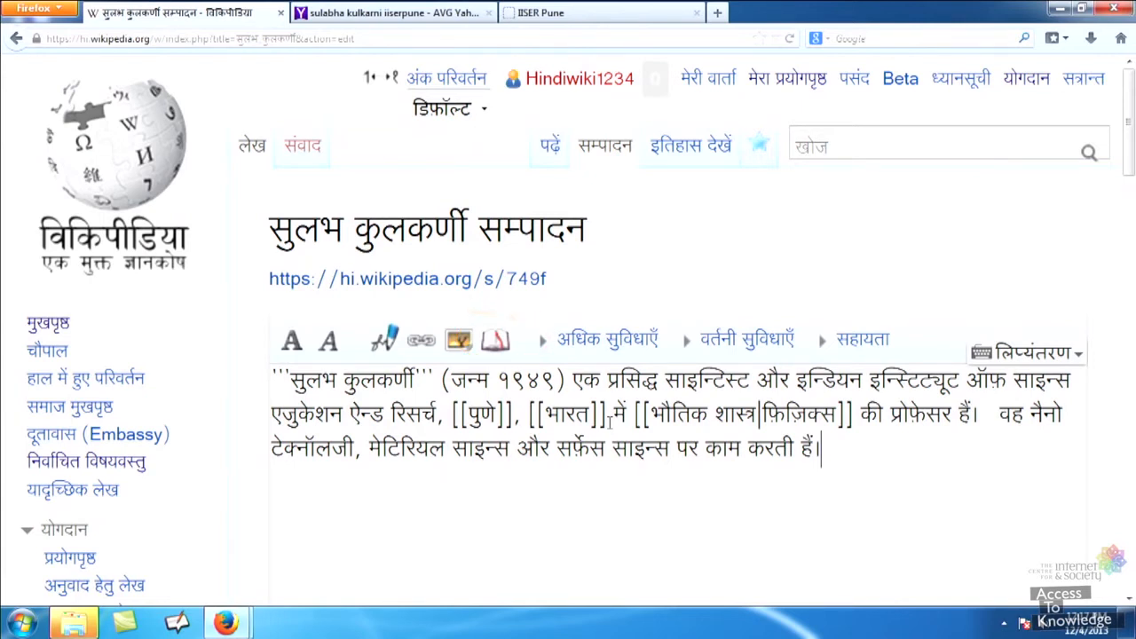
pyautogui.click(496, 341)
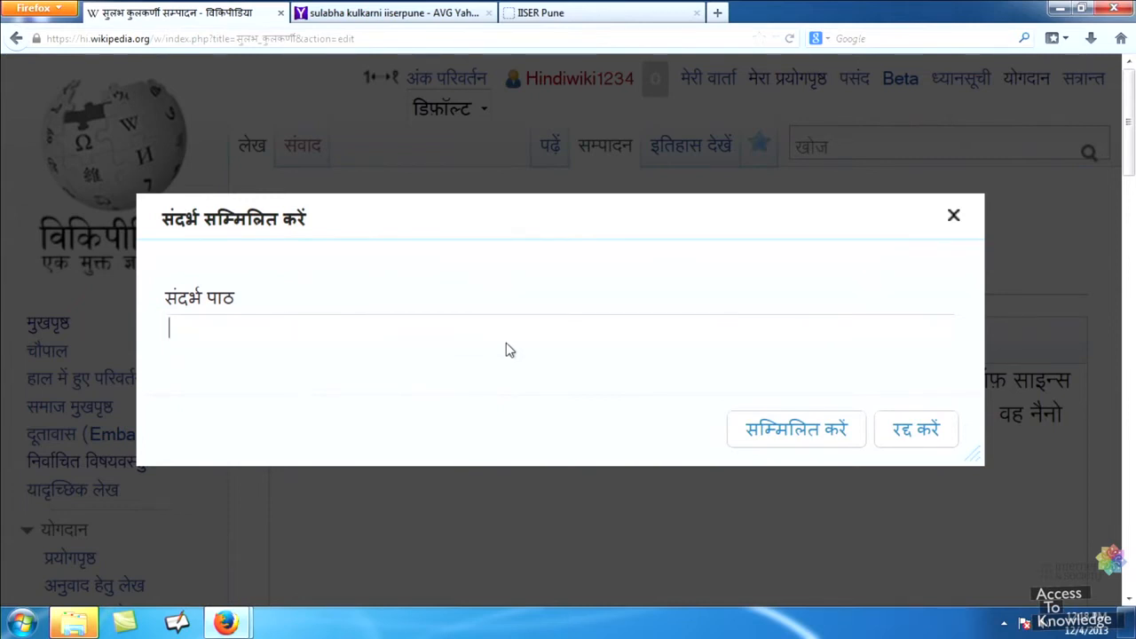
pyautogui.write('http:/')
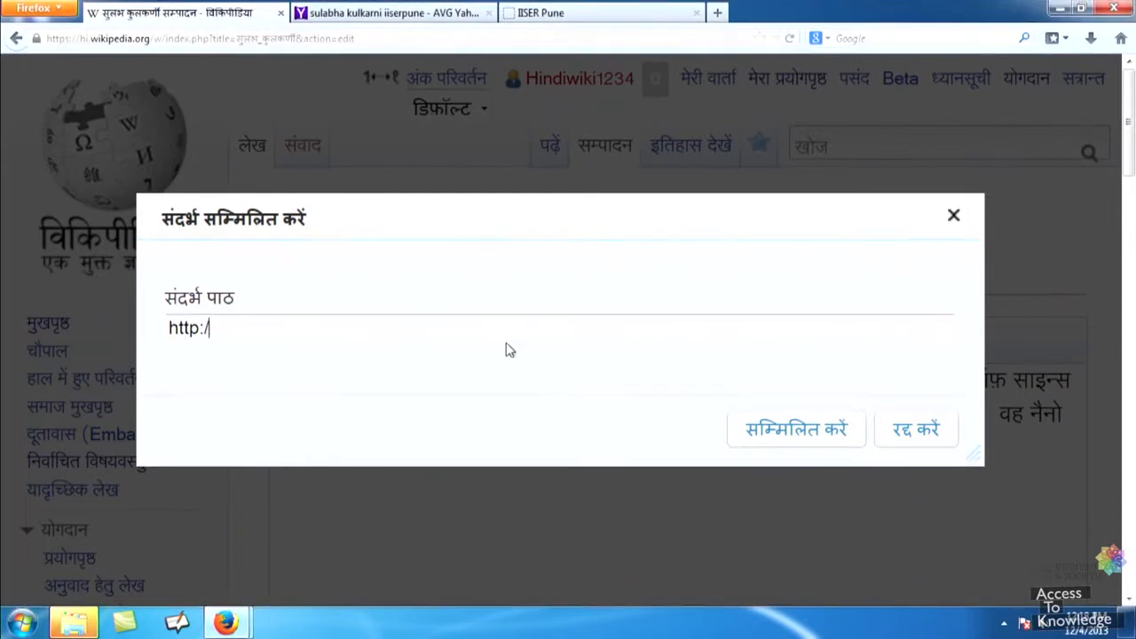
pyautogui.write('/www.iiserpune.')
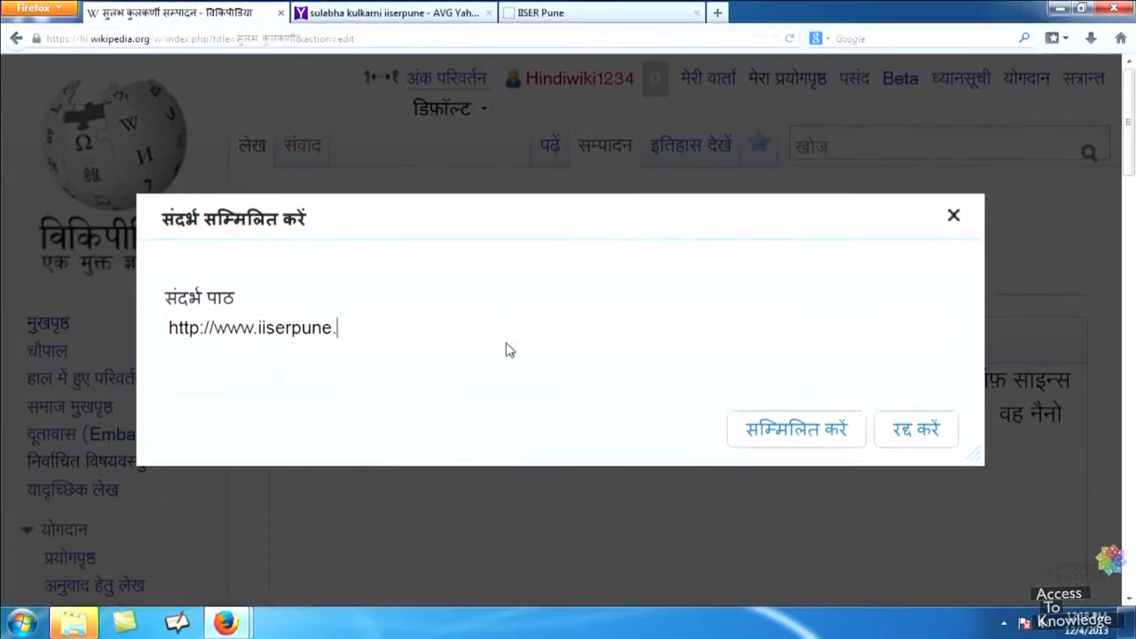
pyautogui.write('ac.in/people/facul')
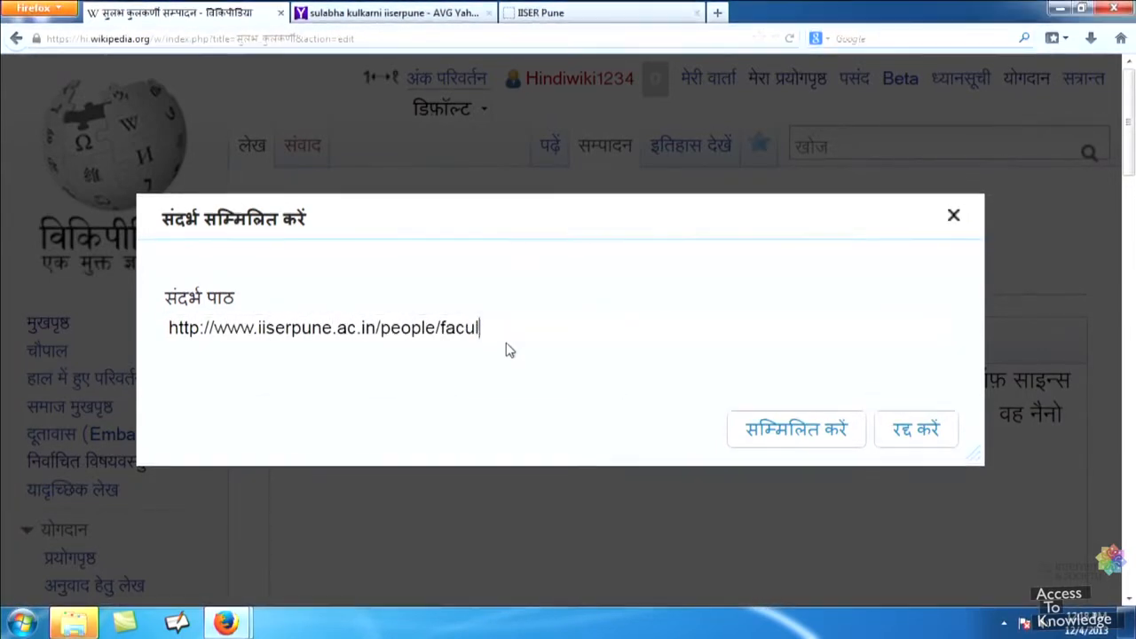
pyautogui.write('ty-details/33 ')
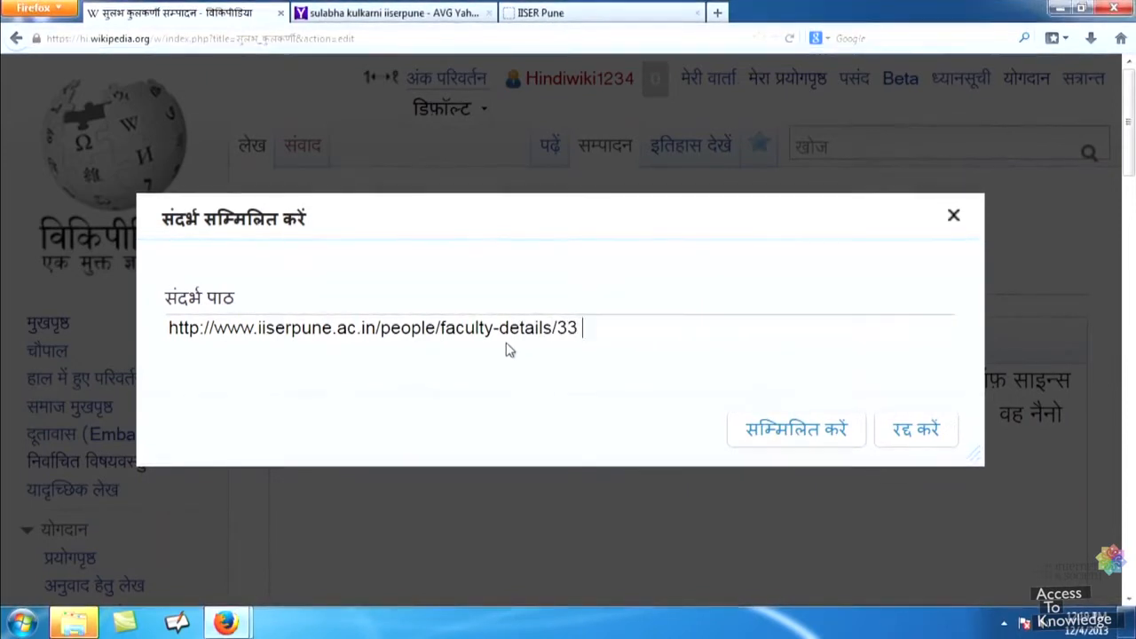
pyautogui.write('IISER F')
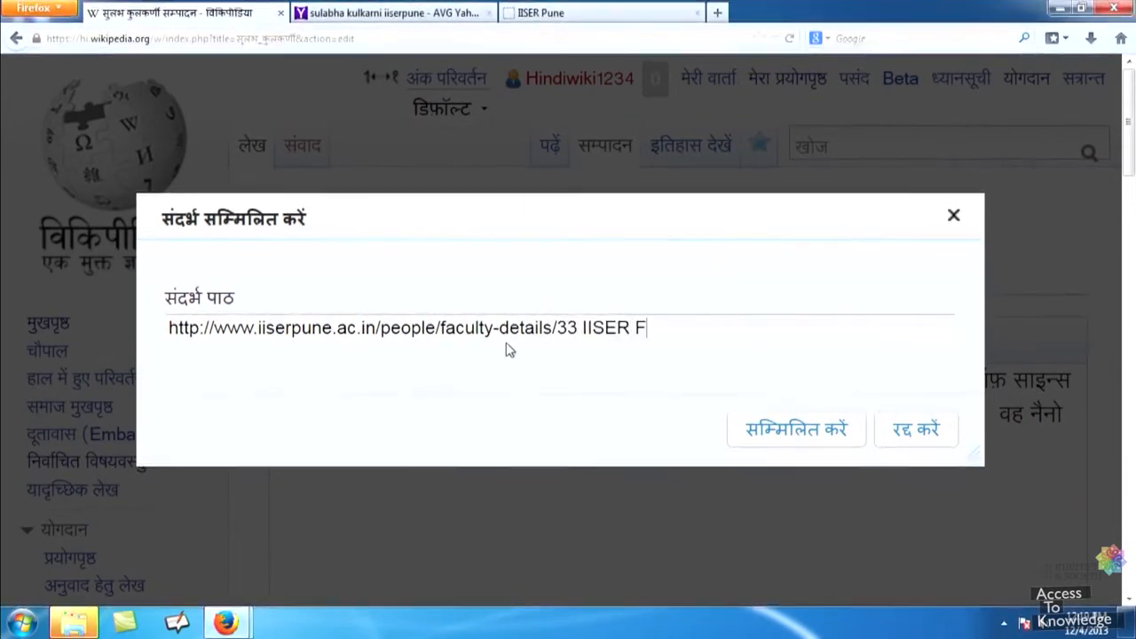
pyautogui.write('aculty Details')
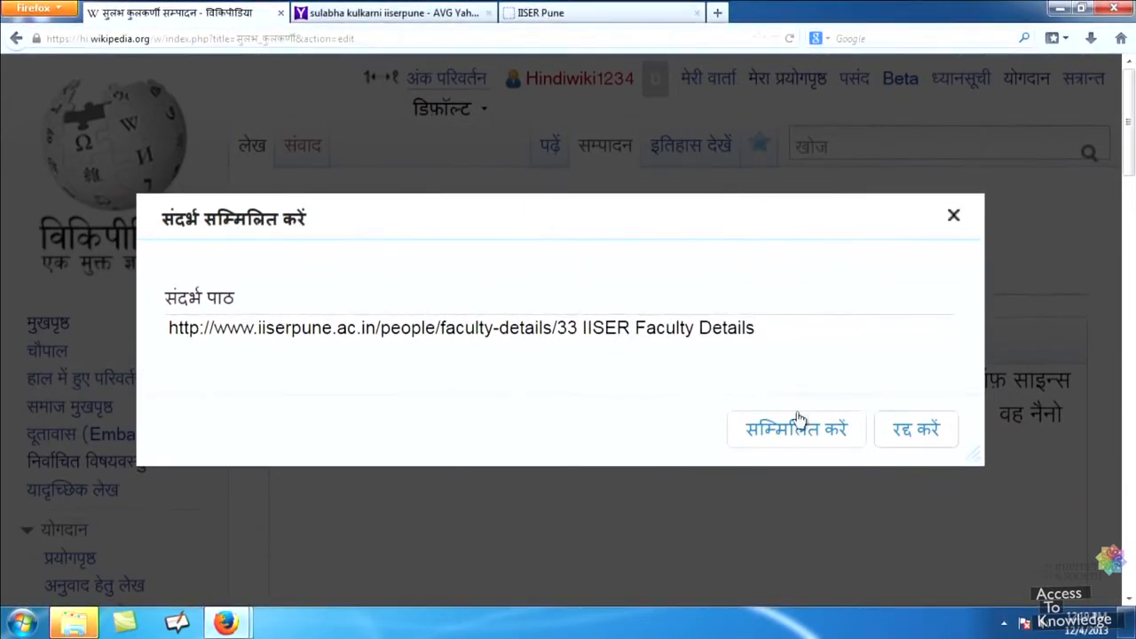
pyautogui.click(796, 428)
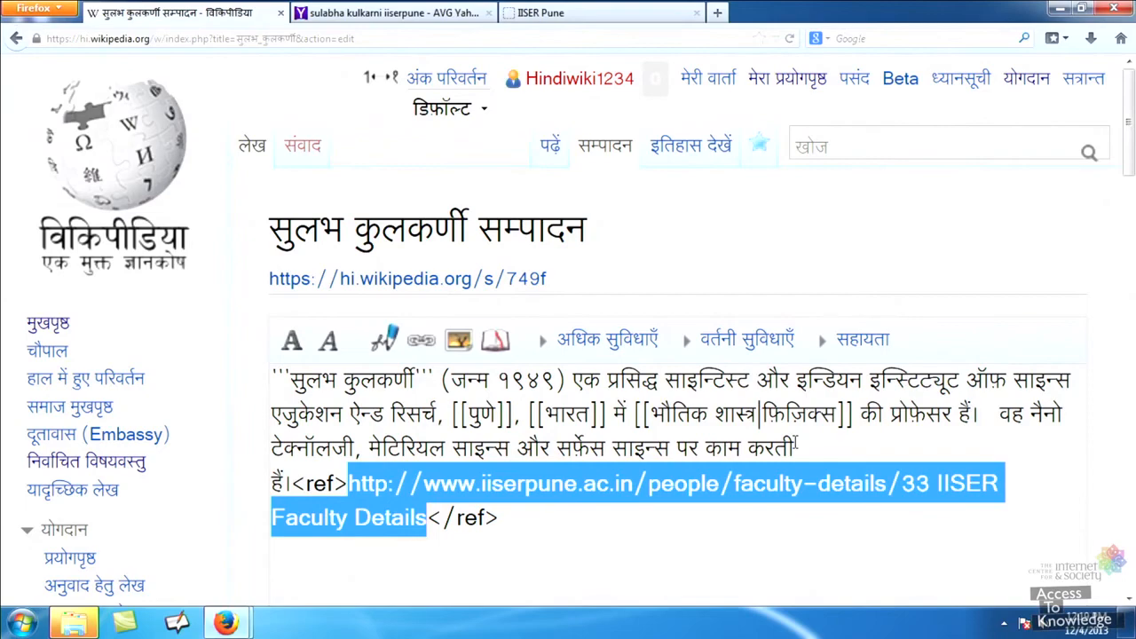
pyautogui.click(796, 444)
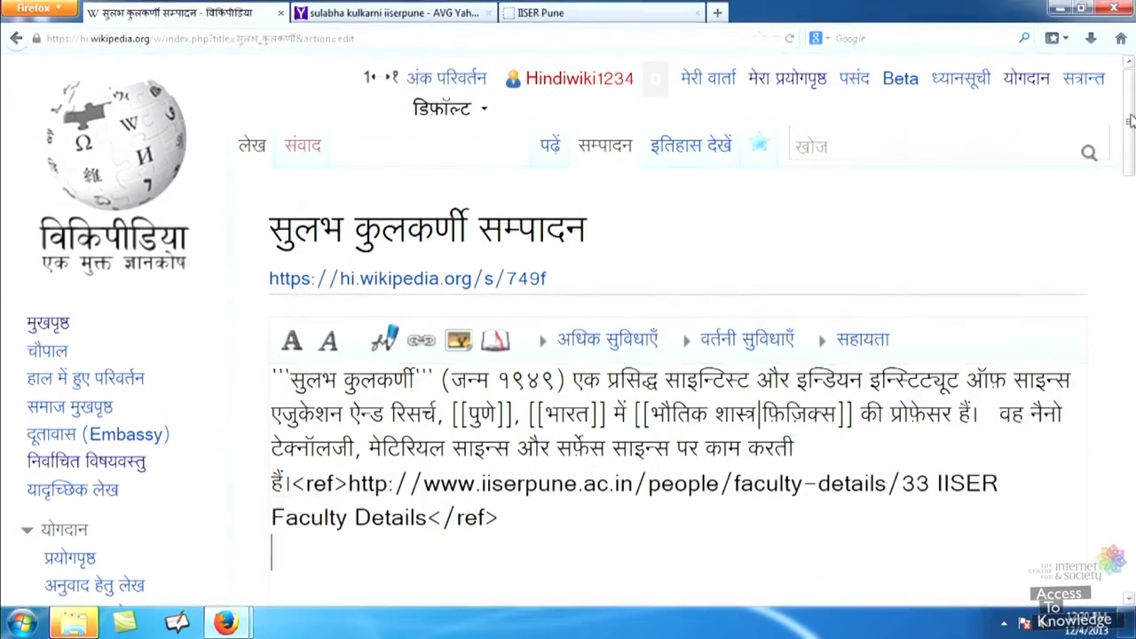
# Add a ==सन्दर्भ== heading with {{टिप्पणीसूची}} below the reference, then go to the summary box.
pyautogui.scroll(-5, 1131, 147)
pyautogui.press('Return')
pyautogui.press('Return')
pyautogui.write('==')
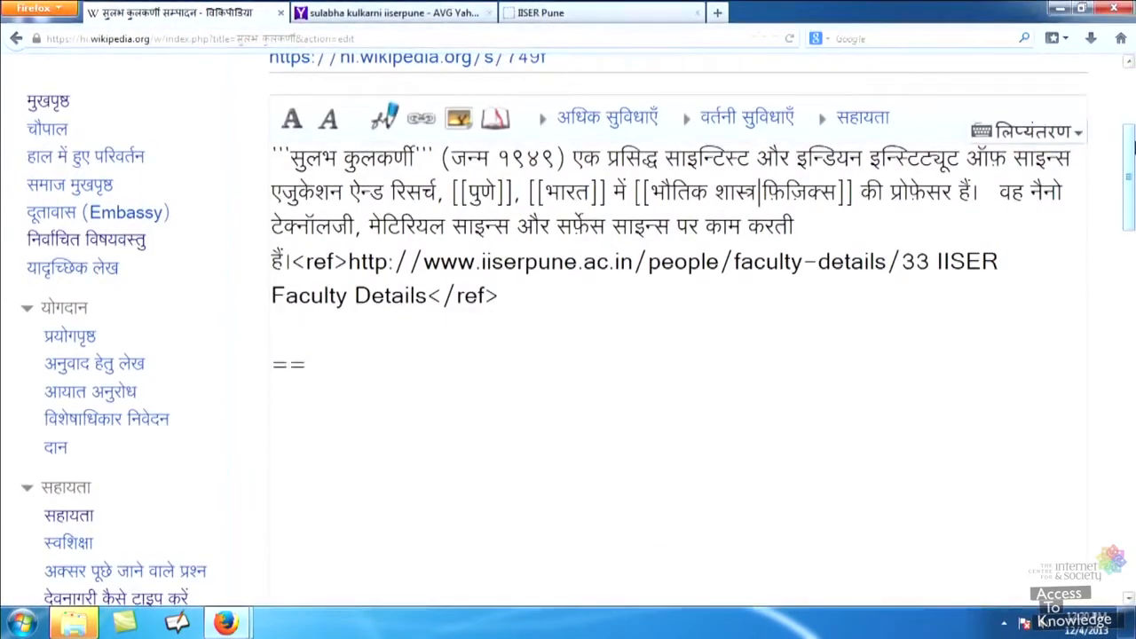
pyautogui.write('सन्दर्भ==')
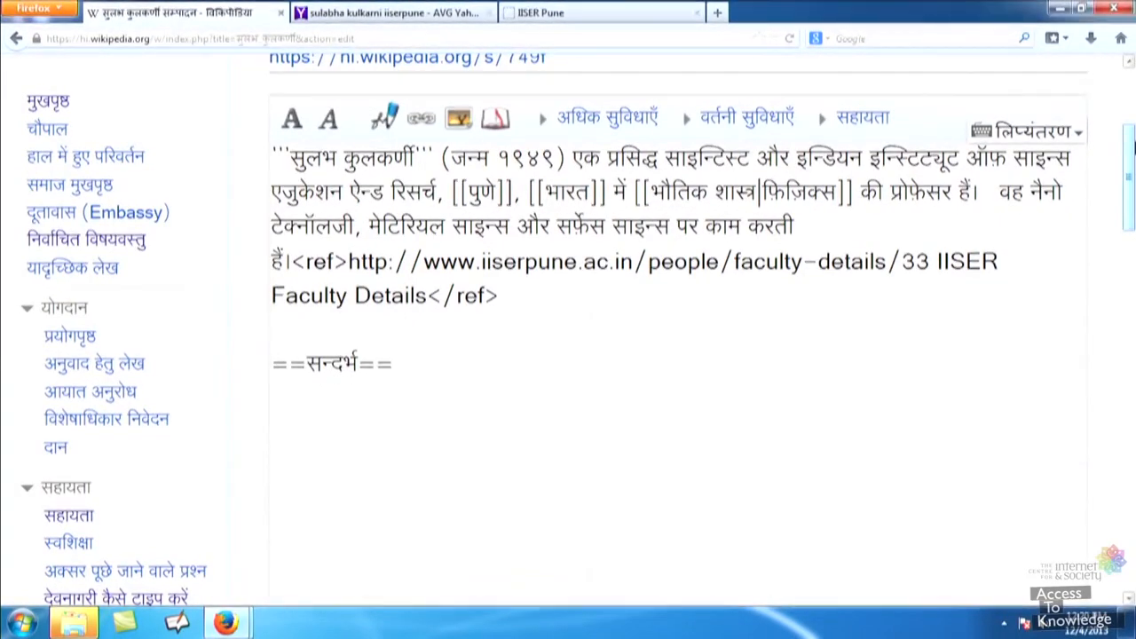
pyautogui.press('Return')
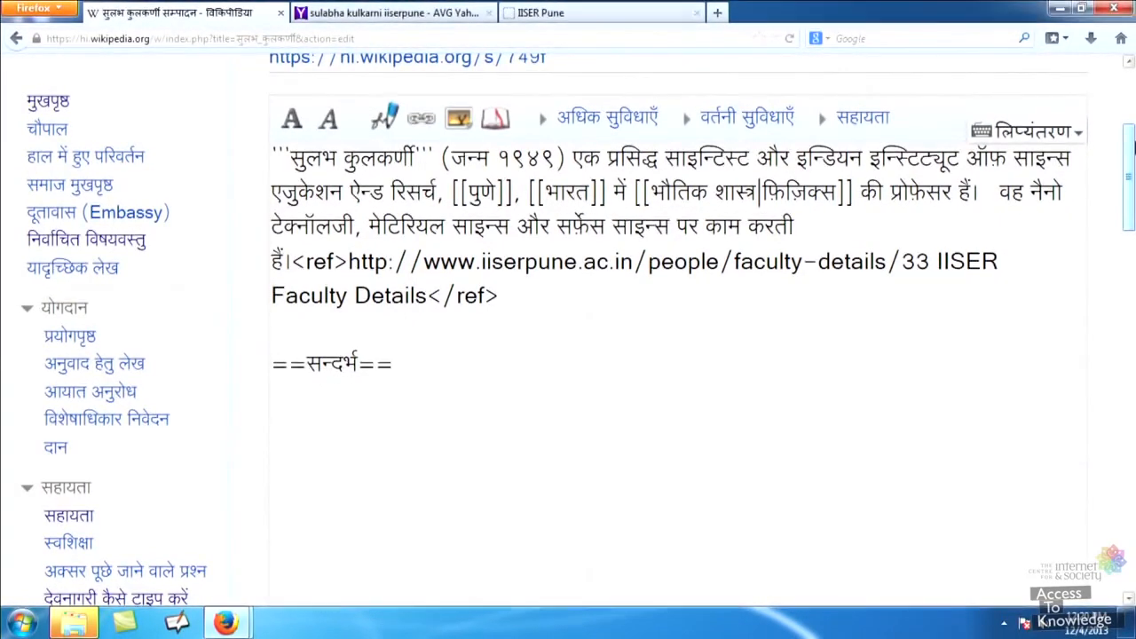
pyautogui.write('{{टिप्पणीसूची')
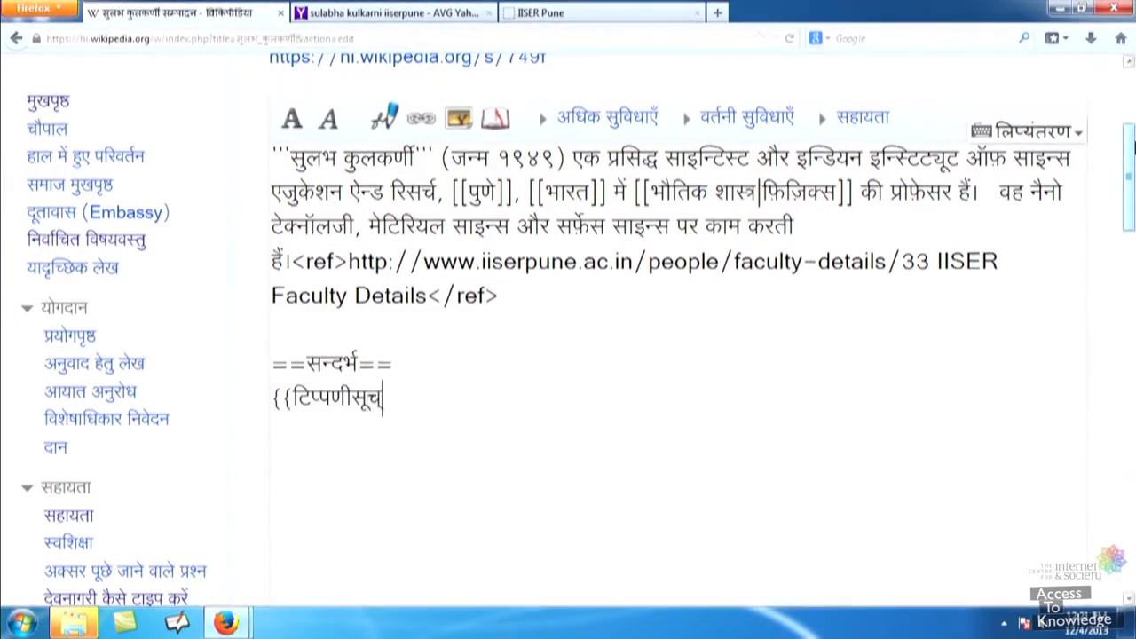
pyautogui.write('}}')
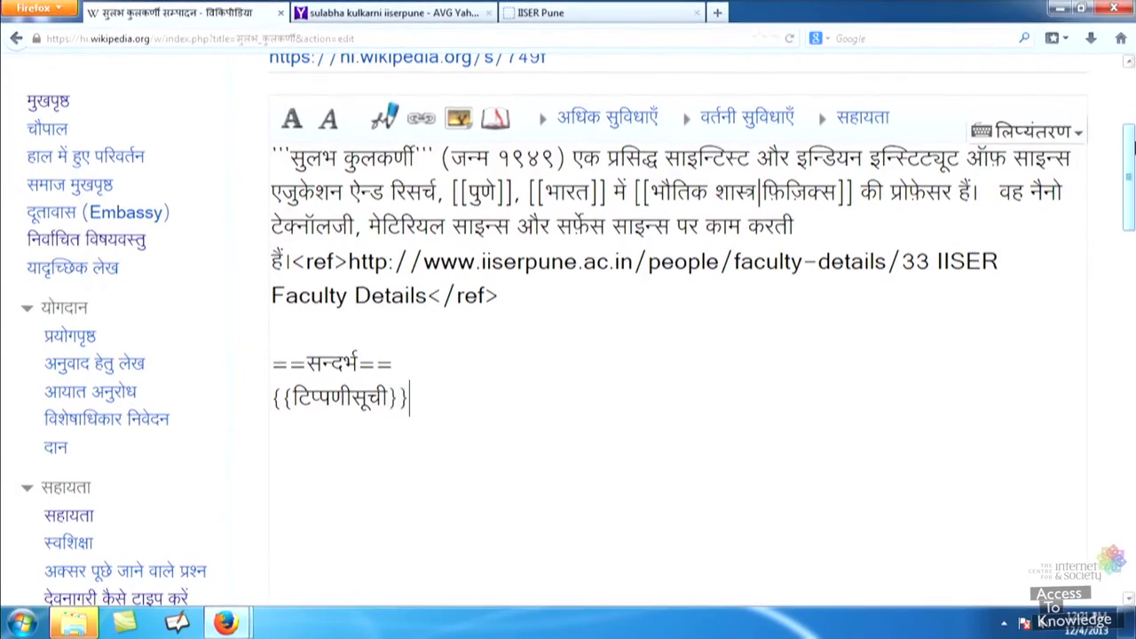
pyautogui.moveTo(1129, 181); pyautogui.dragTo(1129, 399)
pyautogui.click(400, 190)
# Save the article with the edit summary 'वेबसाइट सन्दर्भ'.
pyautogui.write('वेबसाइट सन्दर्भ')
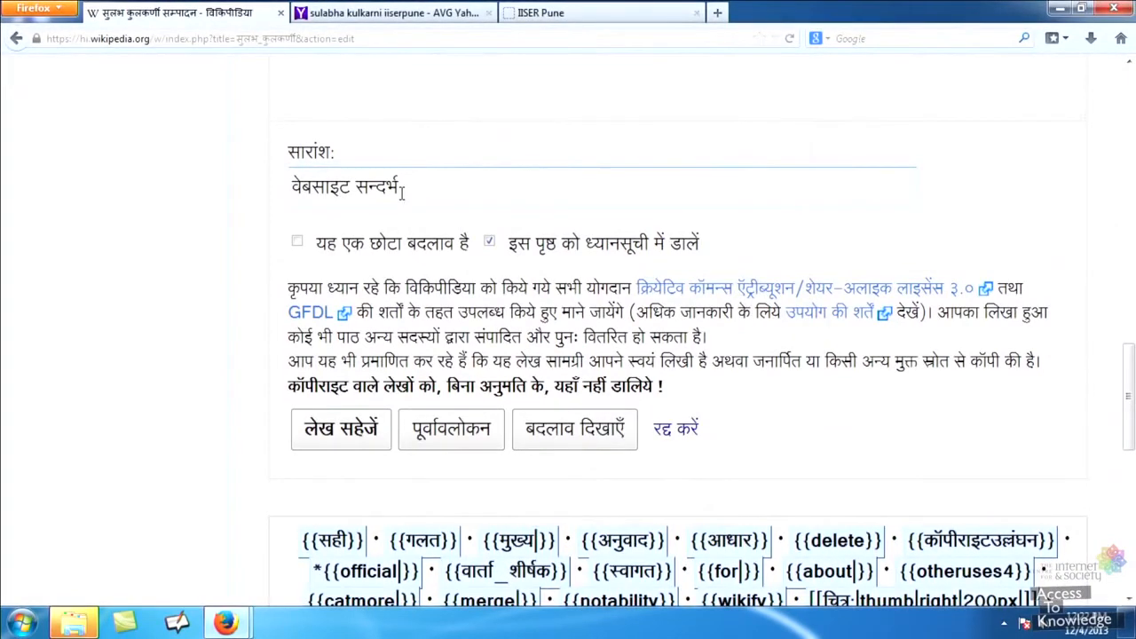
pyautogui.press('Return')
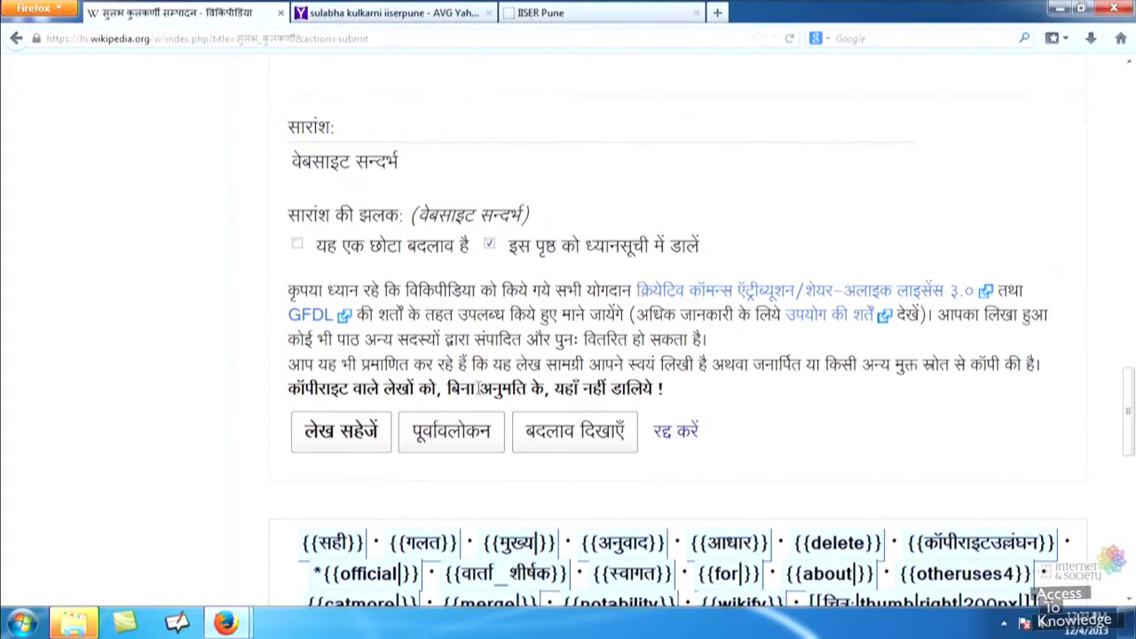
pyautogui.click(349, 435)
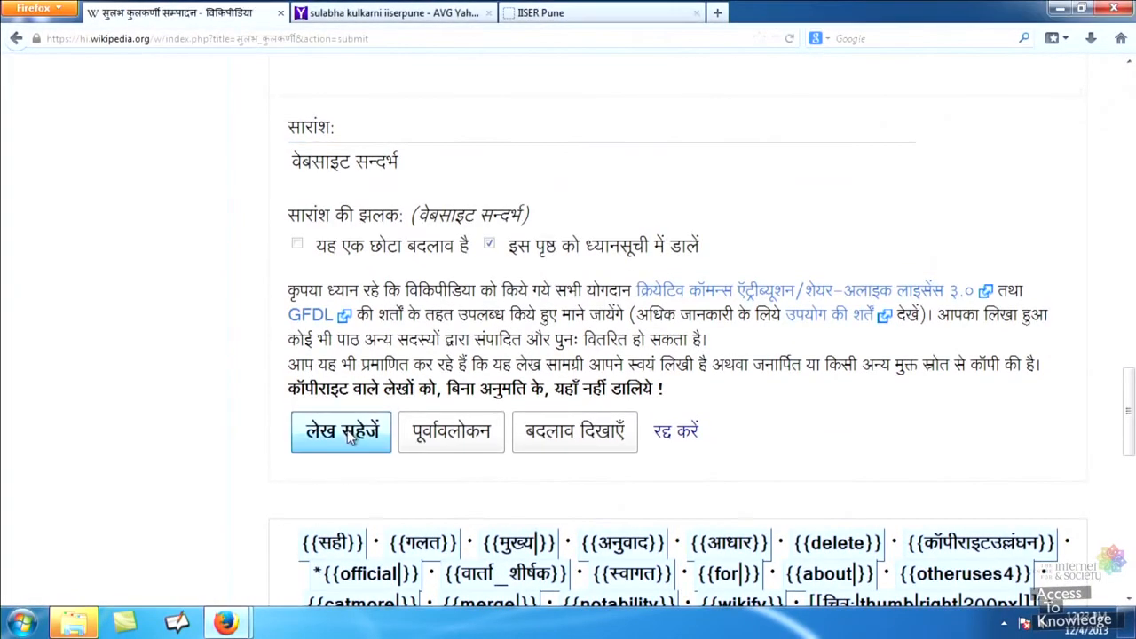